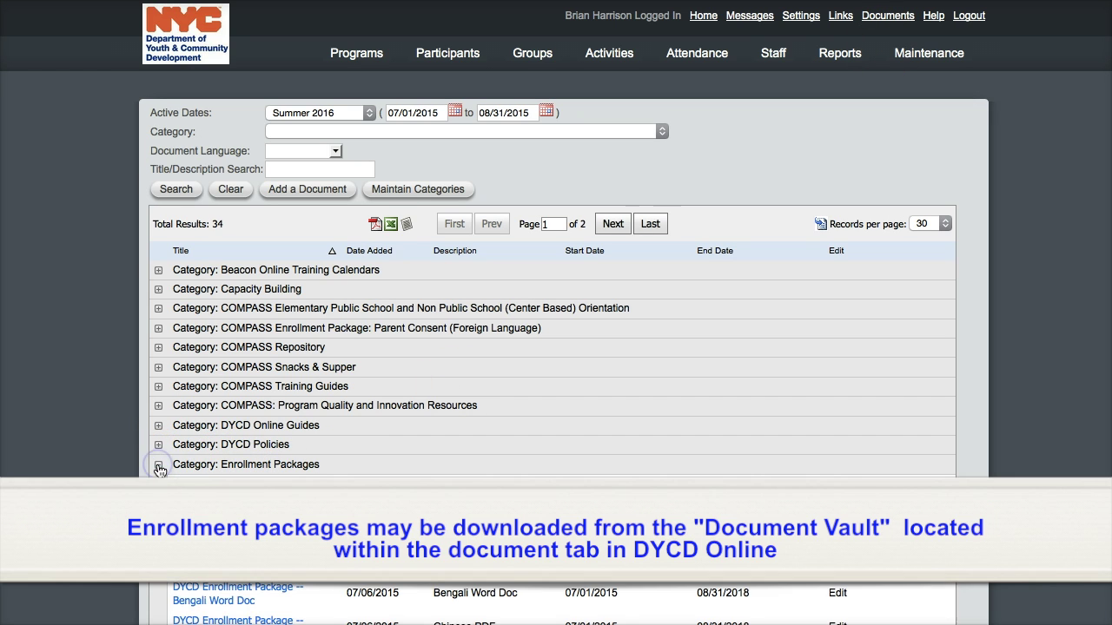
scroll(556, 348, "down", 4)
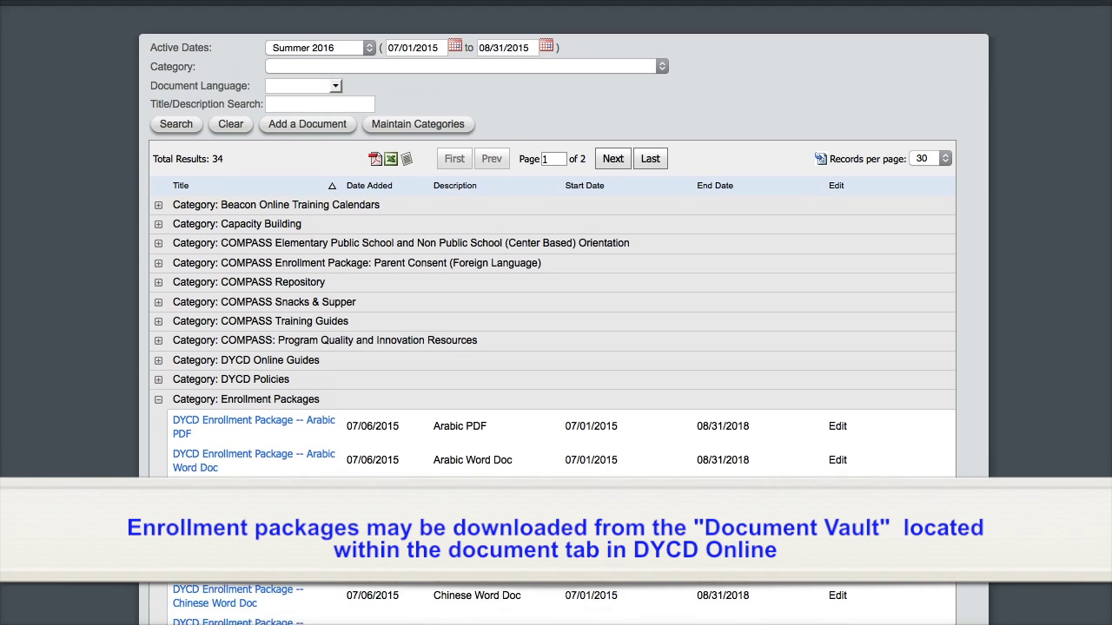
scroll(556, 347, "down", 1)
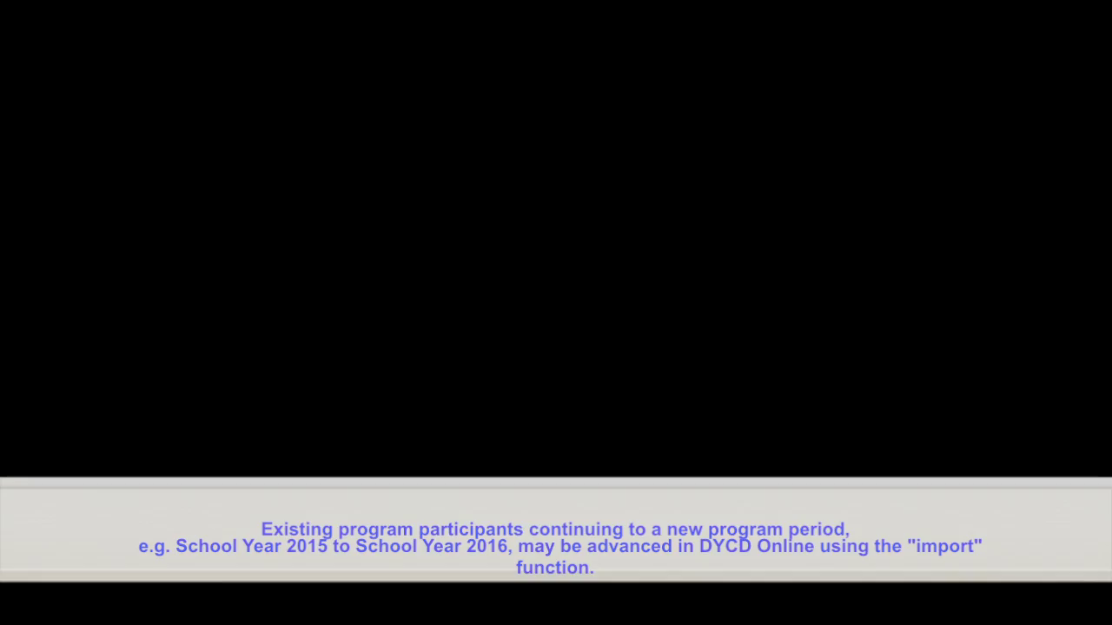
- Go to Participants > Search to show the empty Summer 2016 Participant Search page
left_click(64, 338)
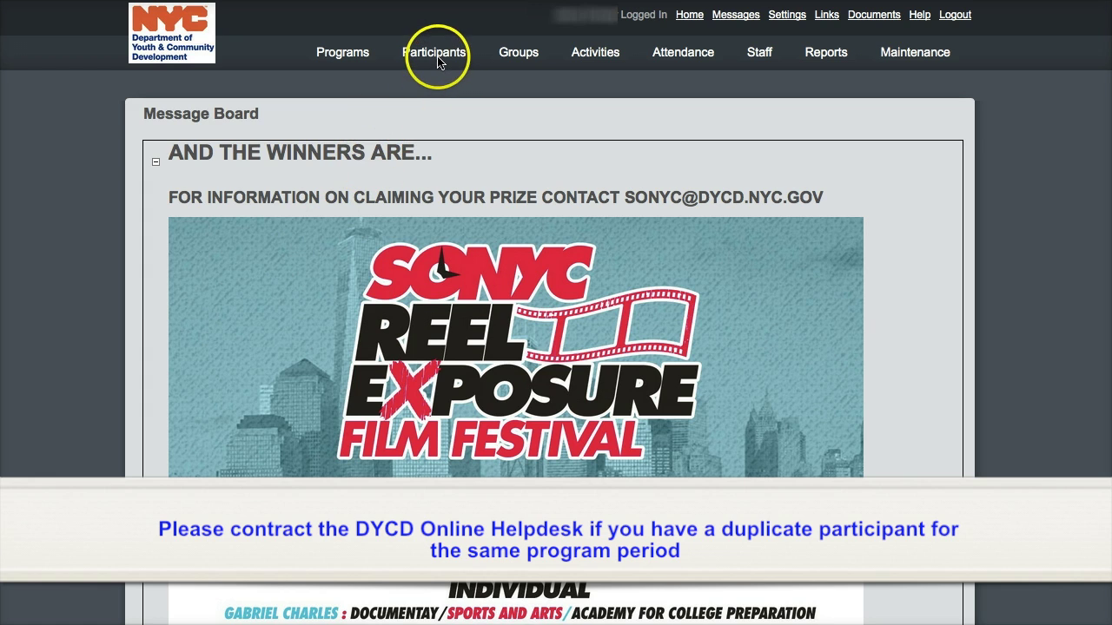
left_click(435, 53)
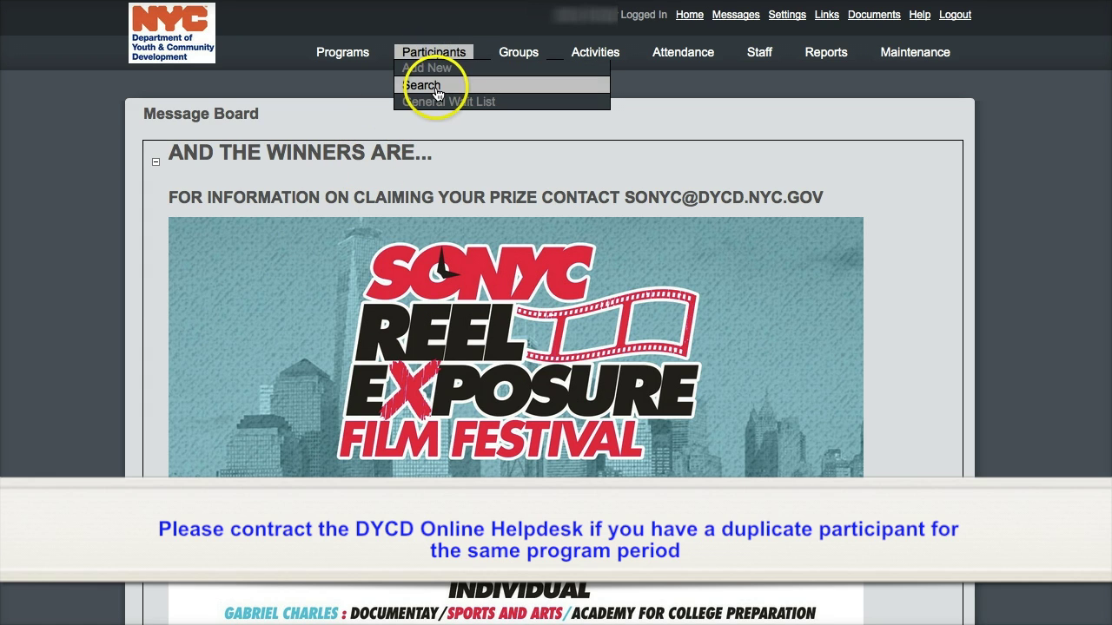
left_click(426, 85)
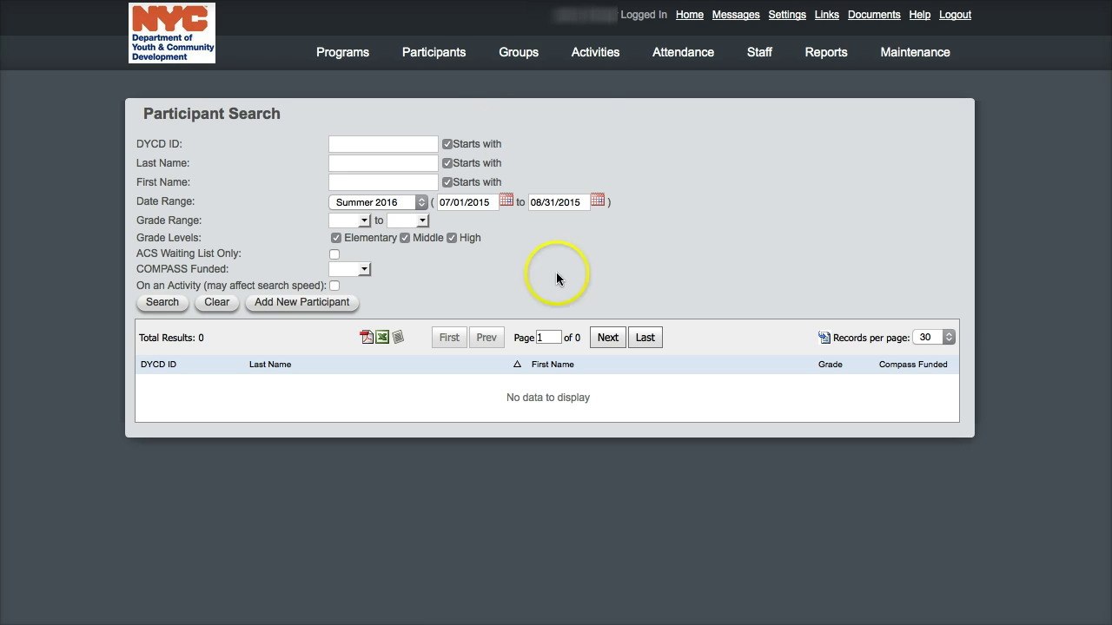
mouse_move(461, 52)
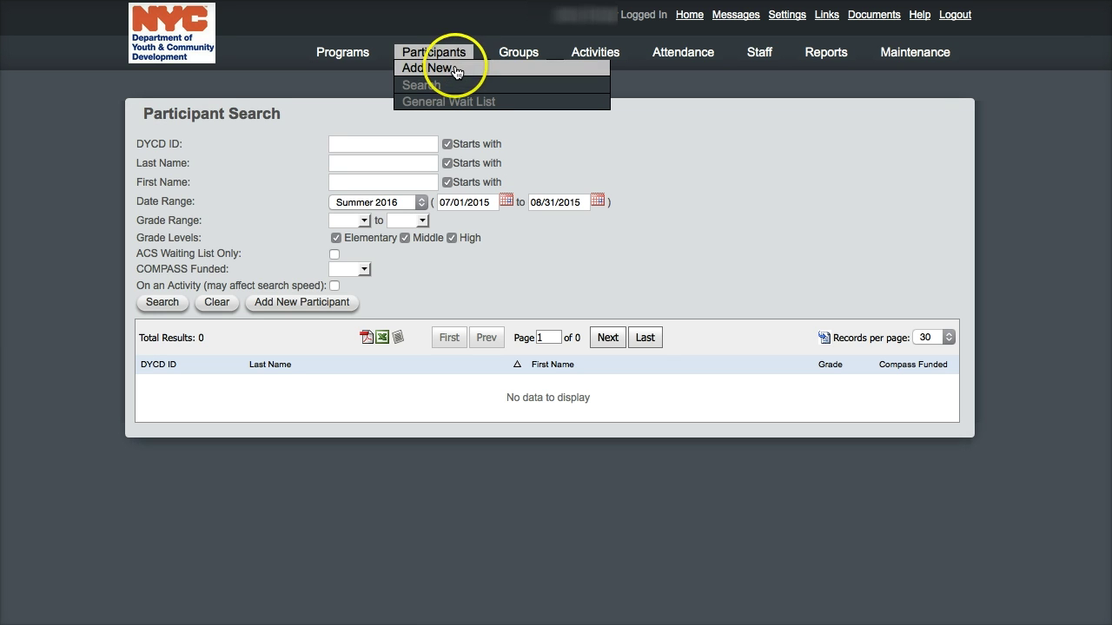
- Start a new participant via Participants > Add New and select the enrollment start date
left_click(455, 70)
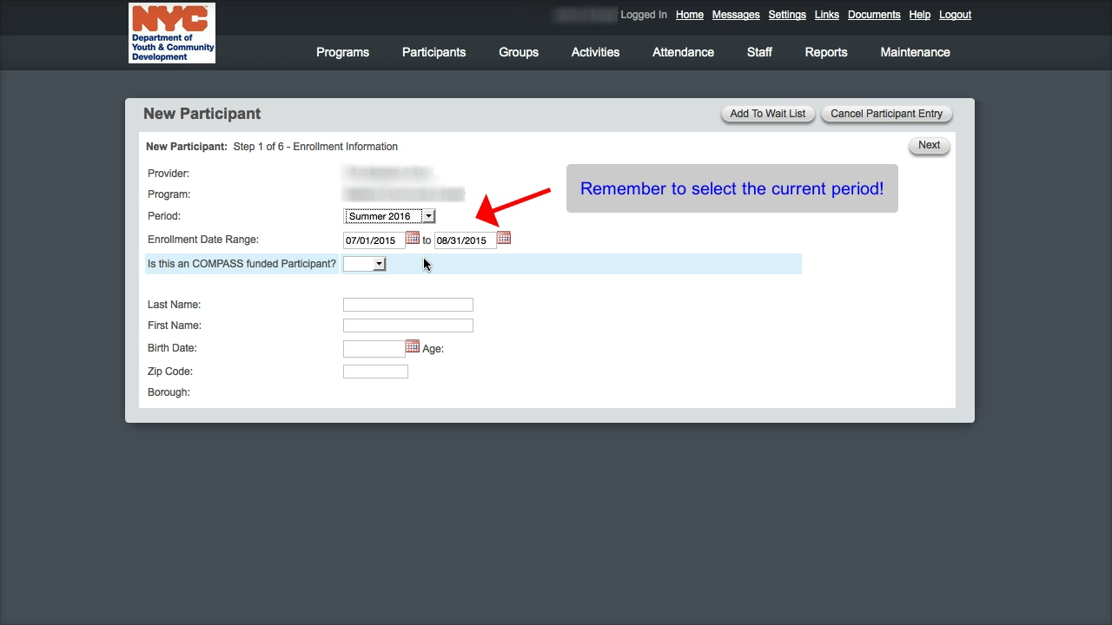
left_click(370, 239)
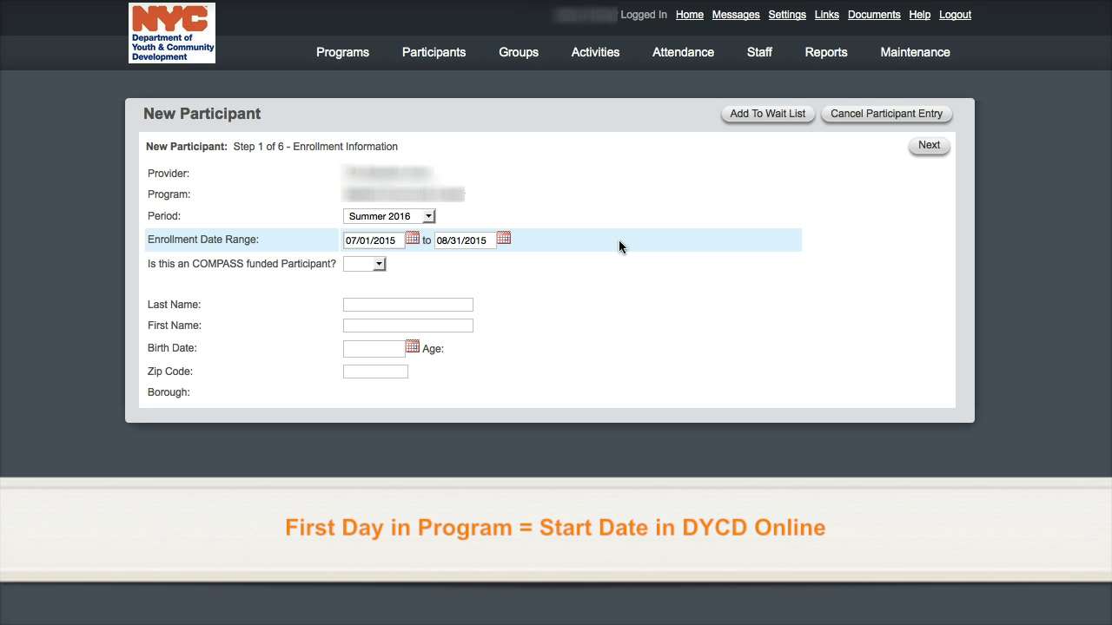
- Change the enrollment date range to 07/06/2015–07/31/2015
key("BackSpace")
type("6")
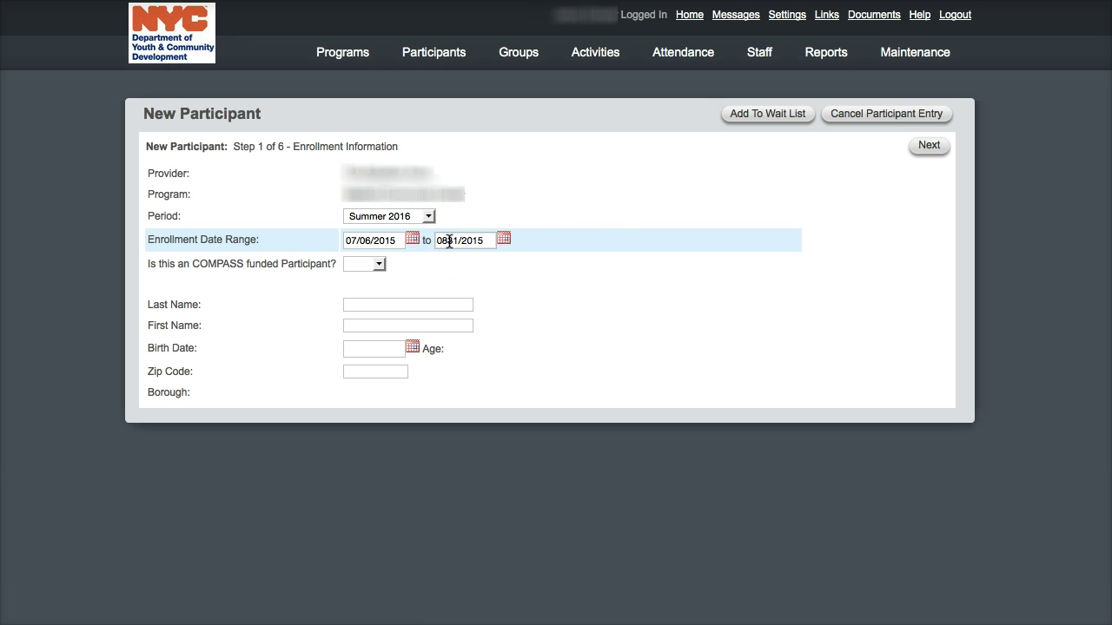
left_click(449, 241)
key("BackSpace")
type("1")
- Set the COMPASS funded answer to Yes
left_click(377, 264)
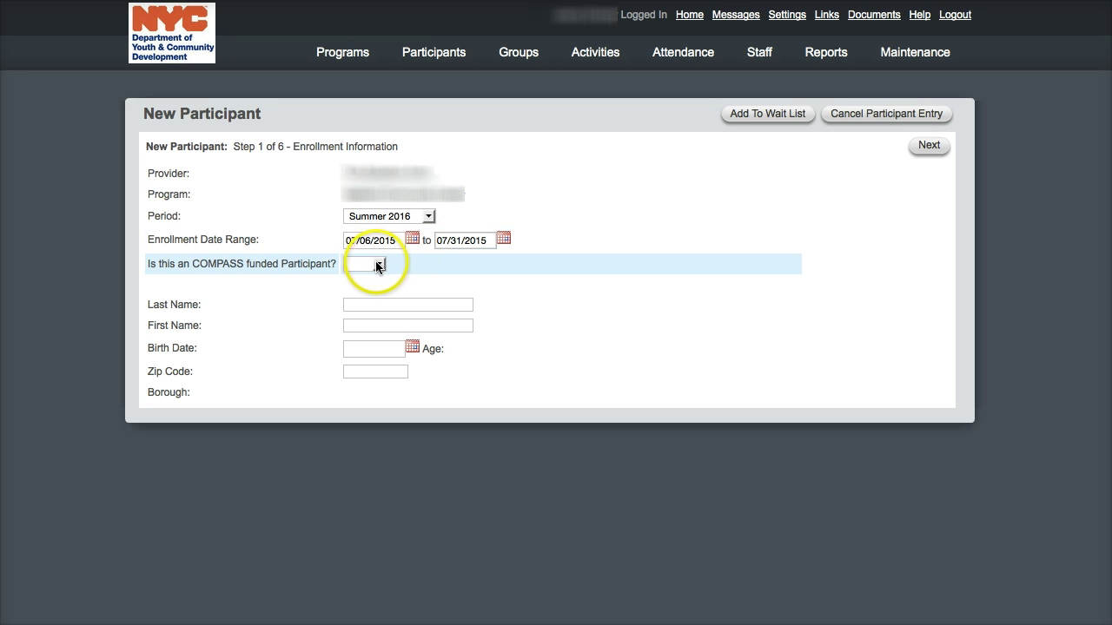
left_click(377, 265)
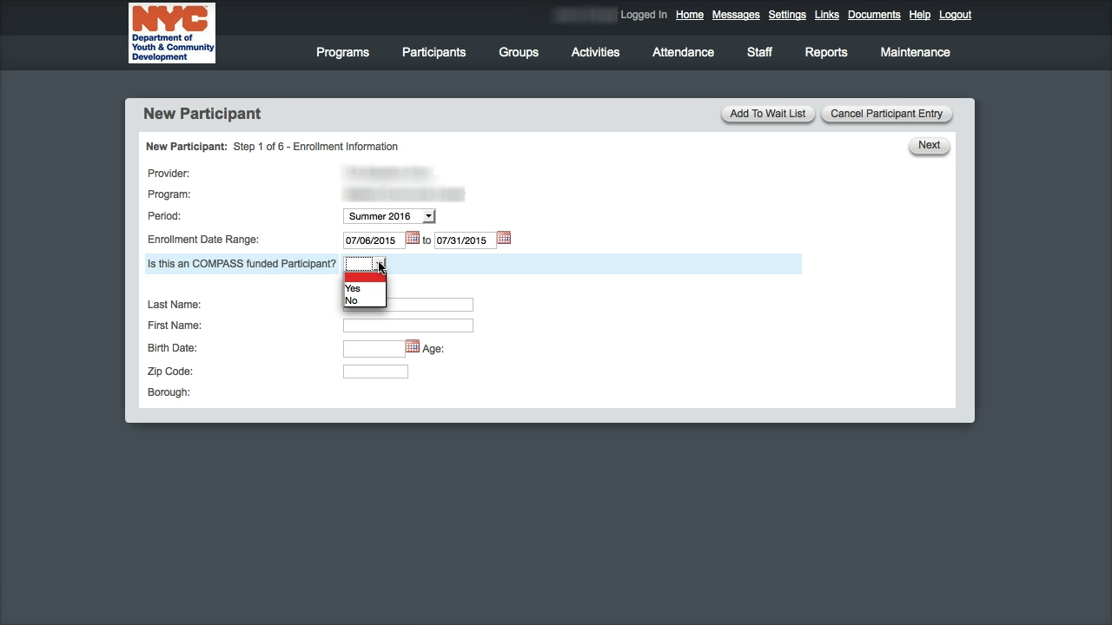
left_click(380, 266)
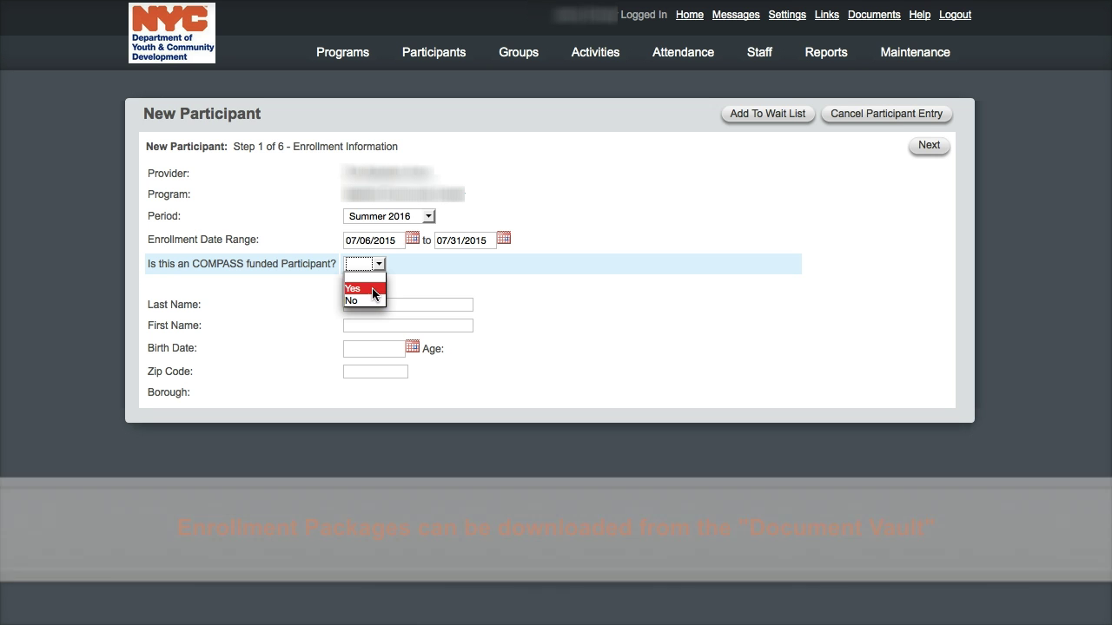
left_click(371, 289)
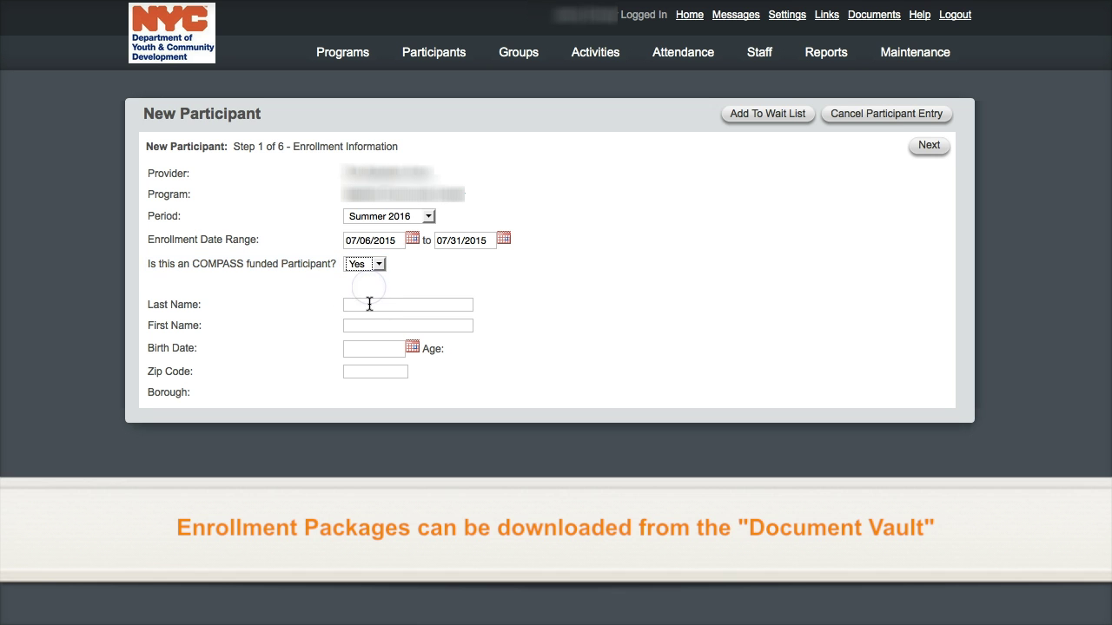
- Enter the participant's last name, first name and birth date
left_click(368, 304)
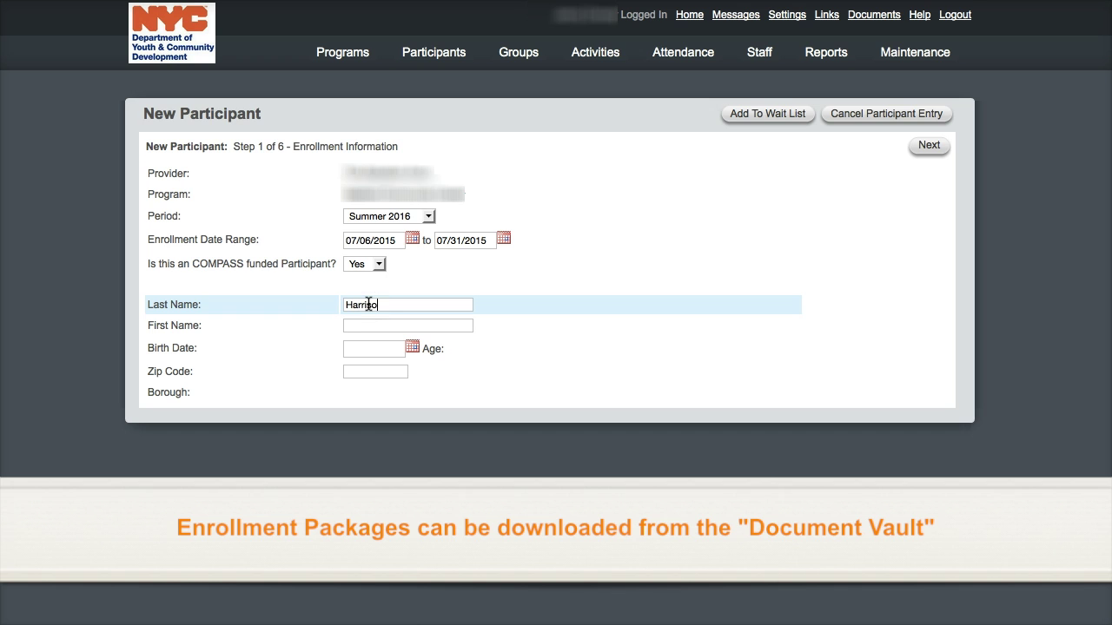
key("Tab")
key("Tab")
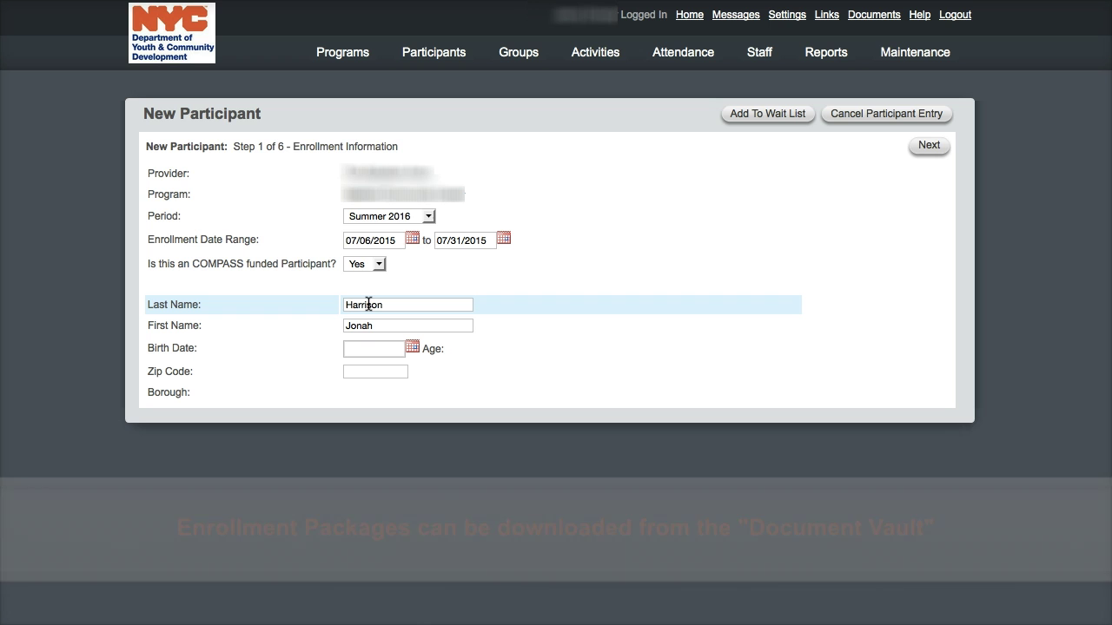
type("12/03/")
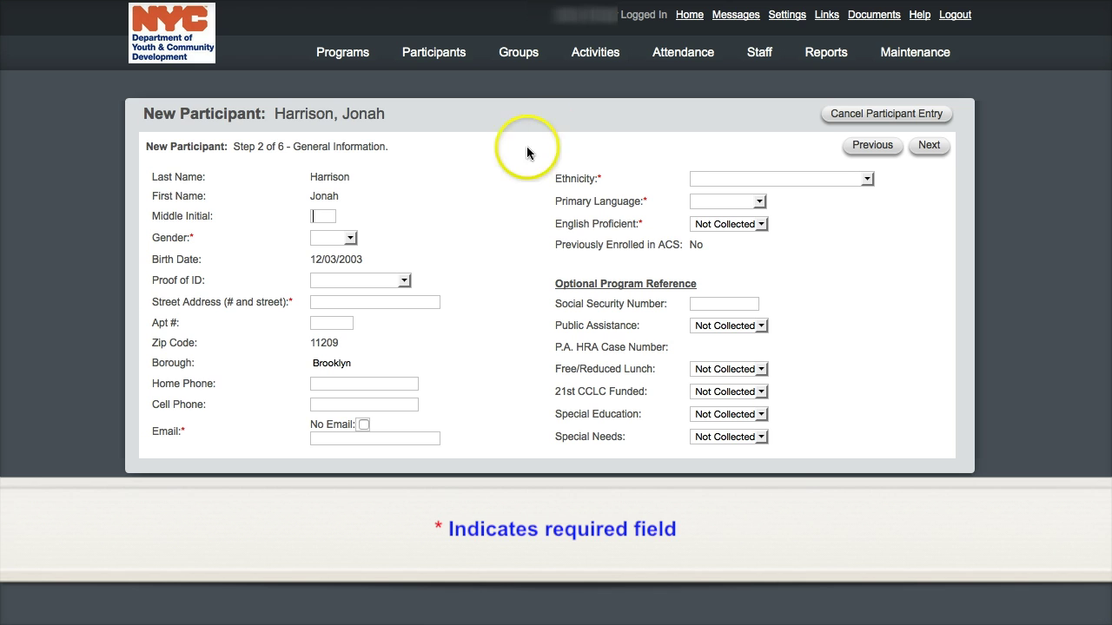
- Set the participant's gender to Female
left_click(351, 242)
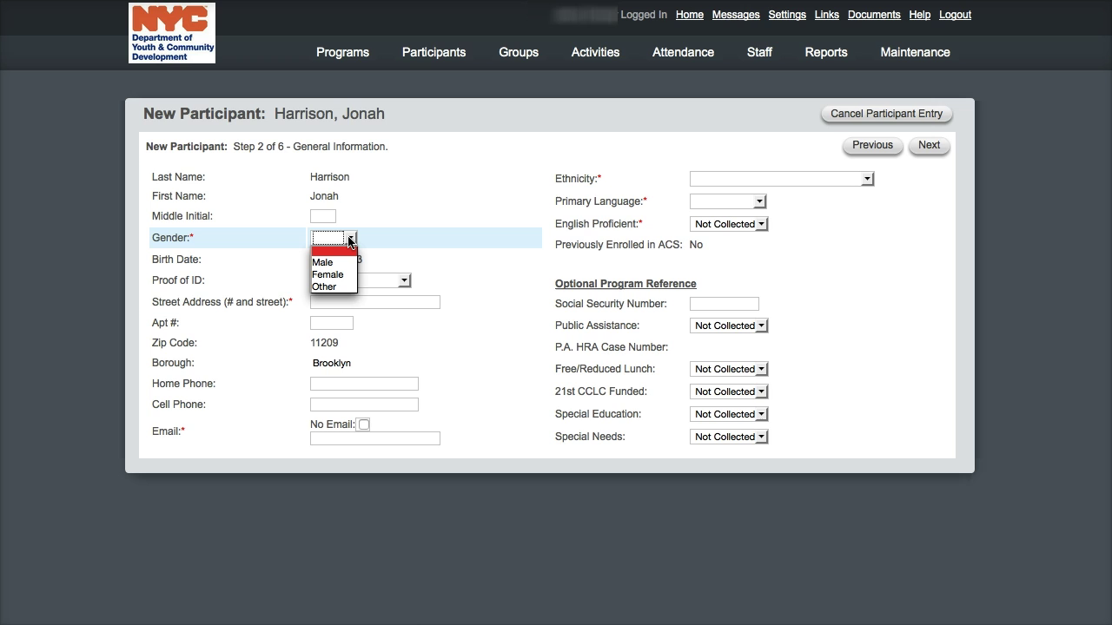
left_click(339, 286)
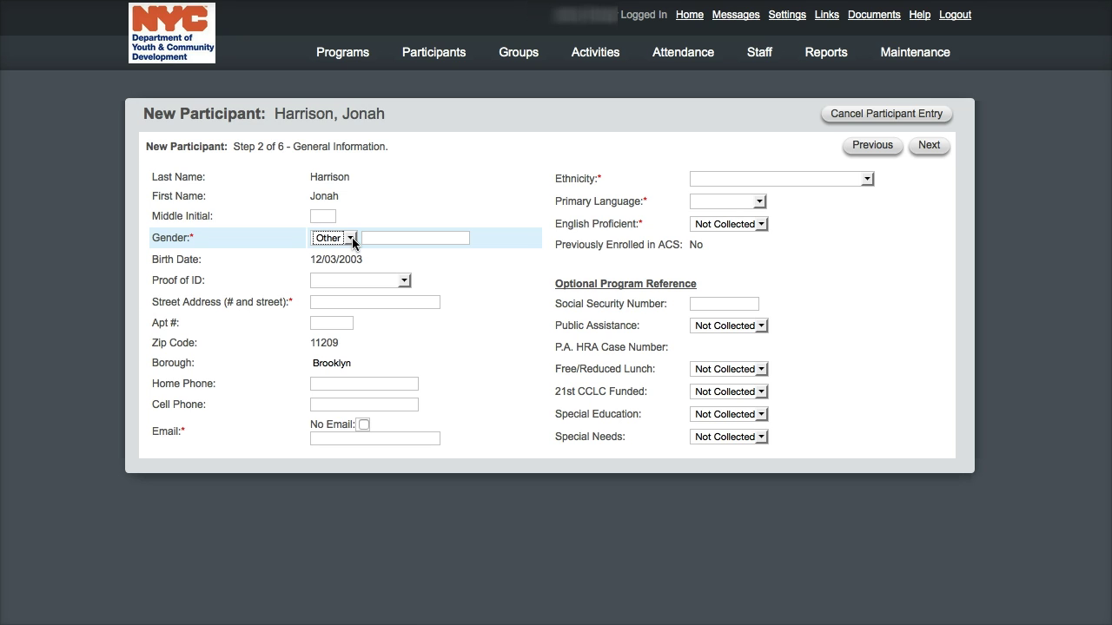
left_click(353, 241)
left_click(342, 272)
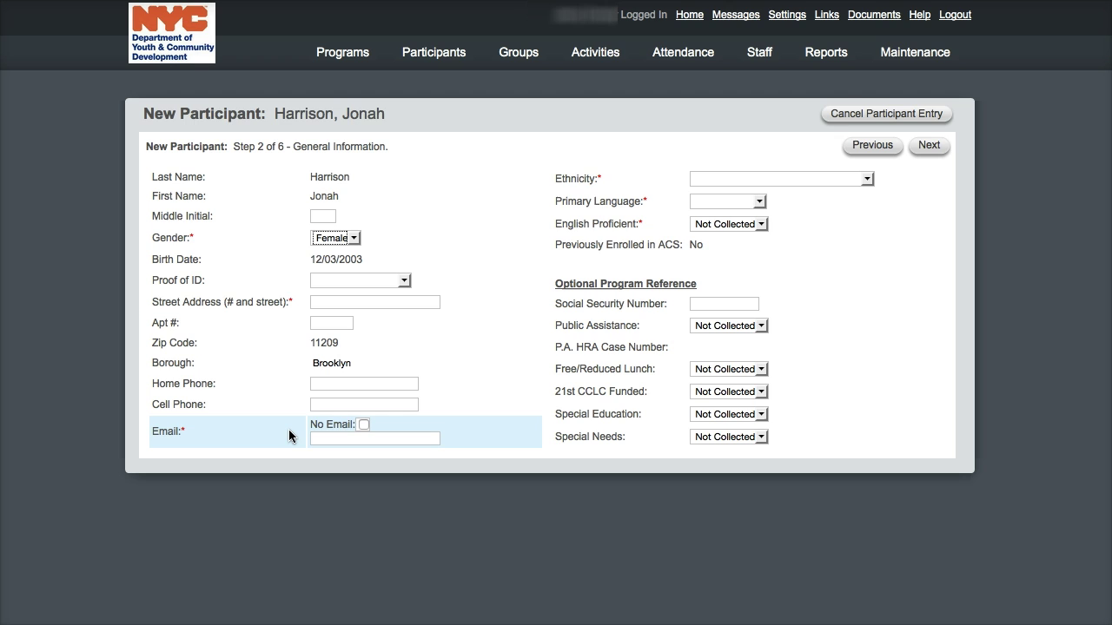
- Mark No Email and enter the participant's street address
left_click(363, 423)
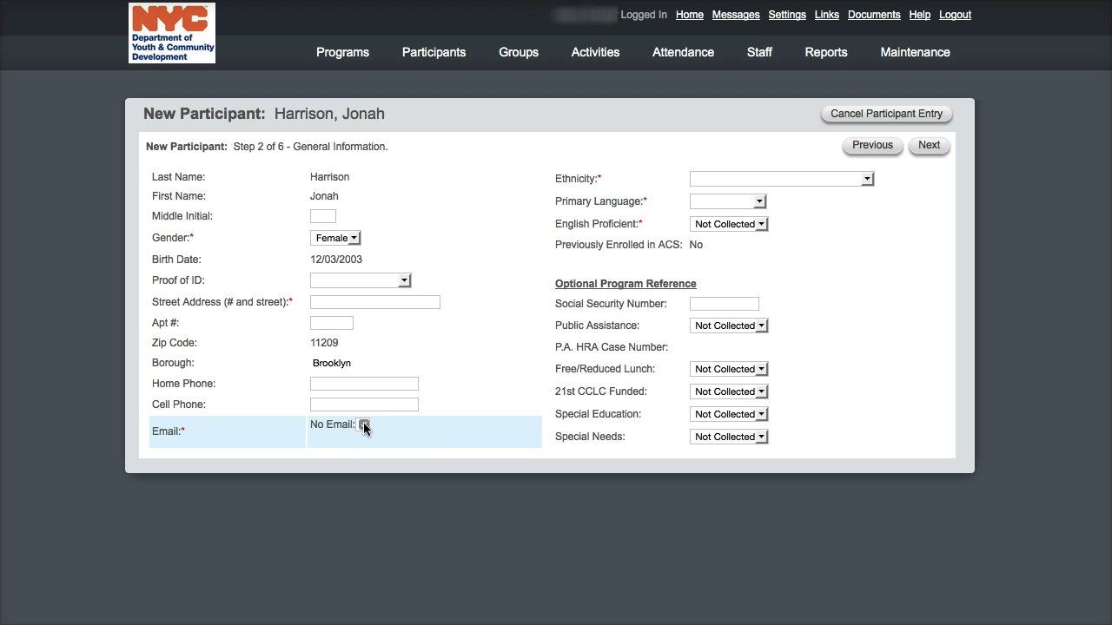
left_click(347, 308)
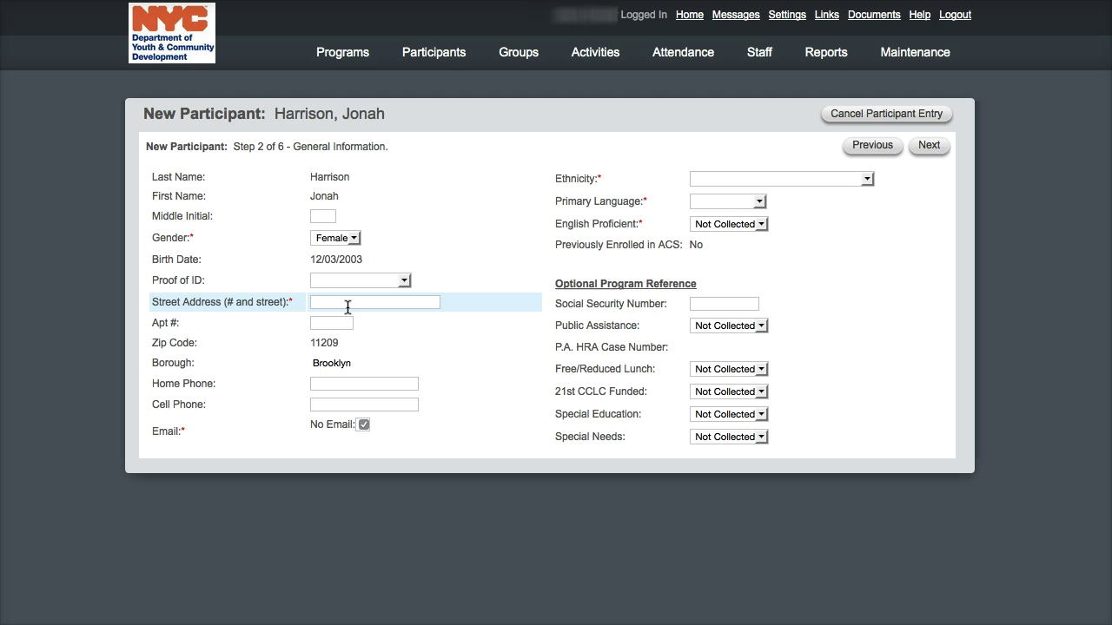
- Choose Black/African American (Non-Hispanic) ethnicity, English language and English Proficient Yes
left_click(347, 307)
left_click(707, 178)
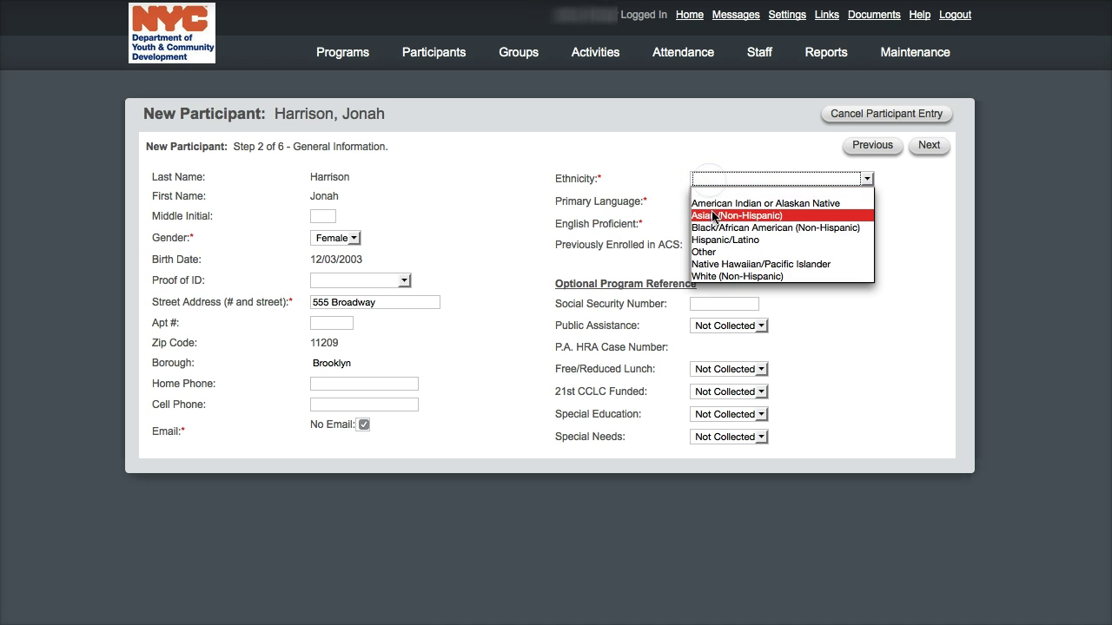
left_click(713, 227)
left_click(708, 200)
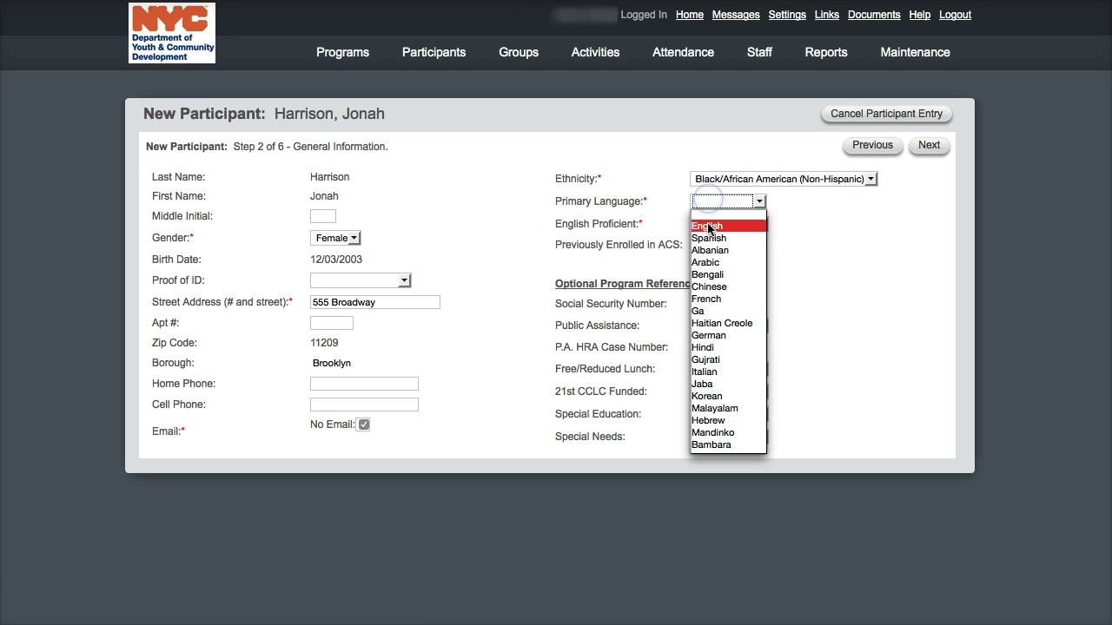
left_click(708, 227)
left_click(707, 224)
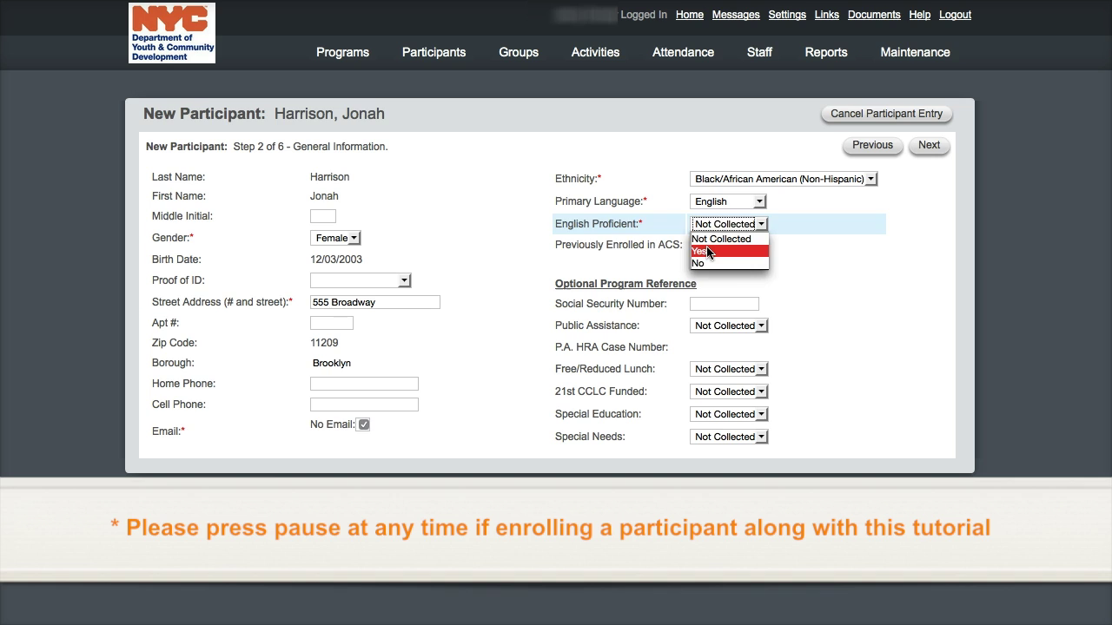
left_click(707, 252)
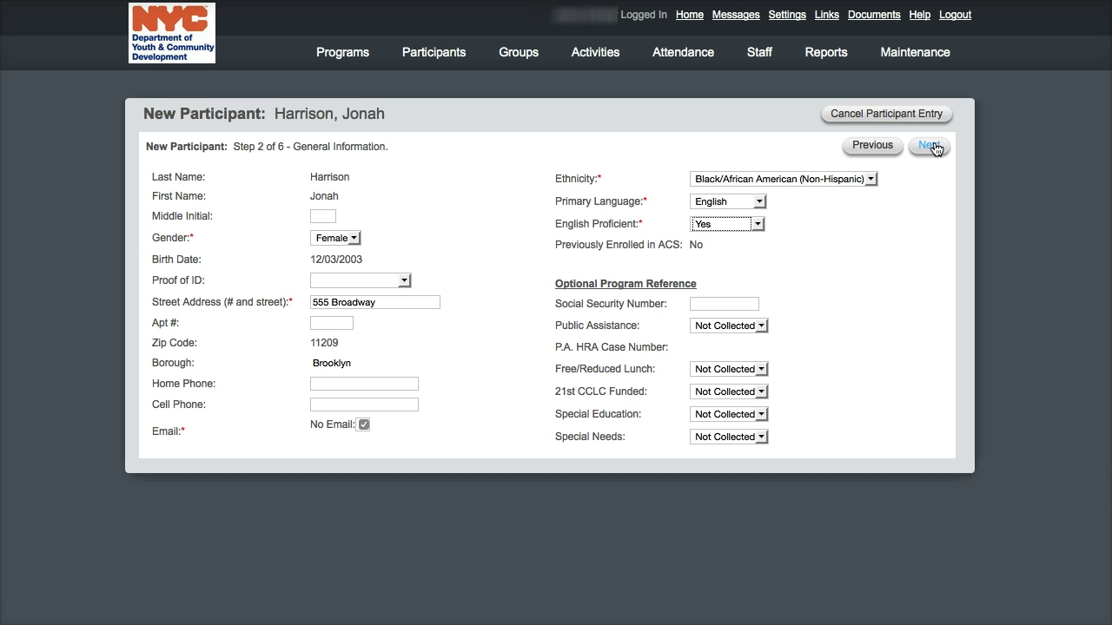
- On step 3 School Information, set grade 6 and school type Public School
left_click(931, 146)
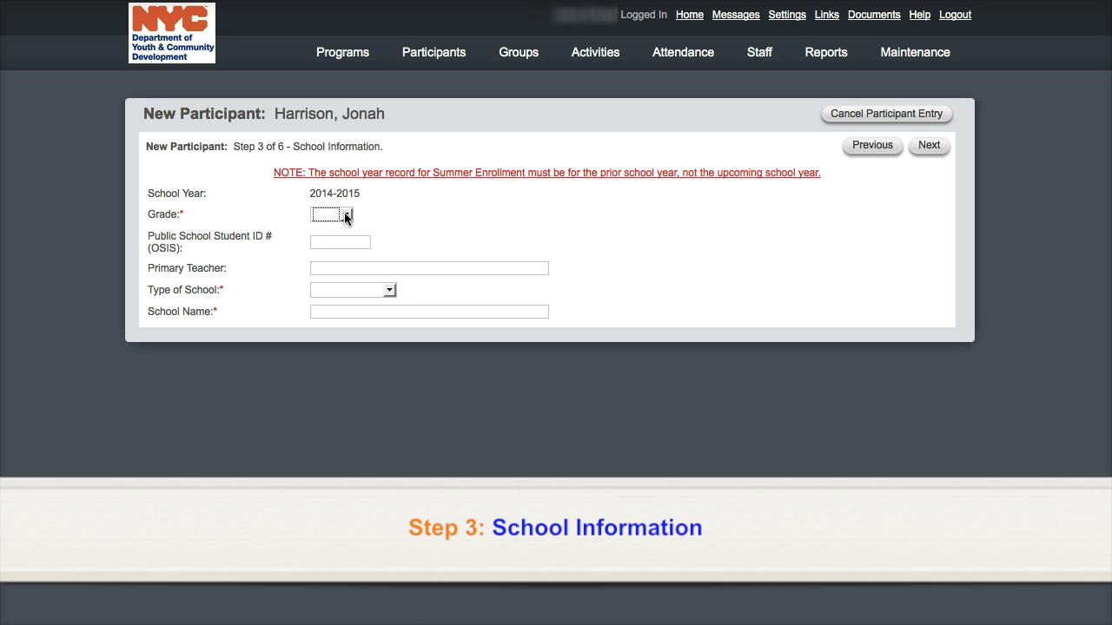
left_click(345, 216)
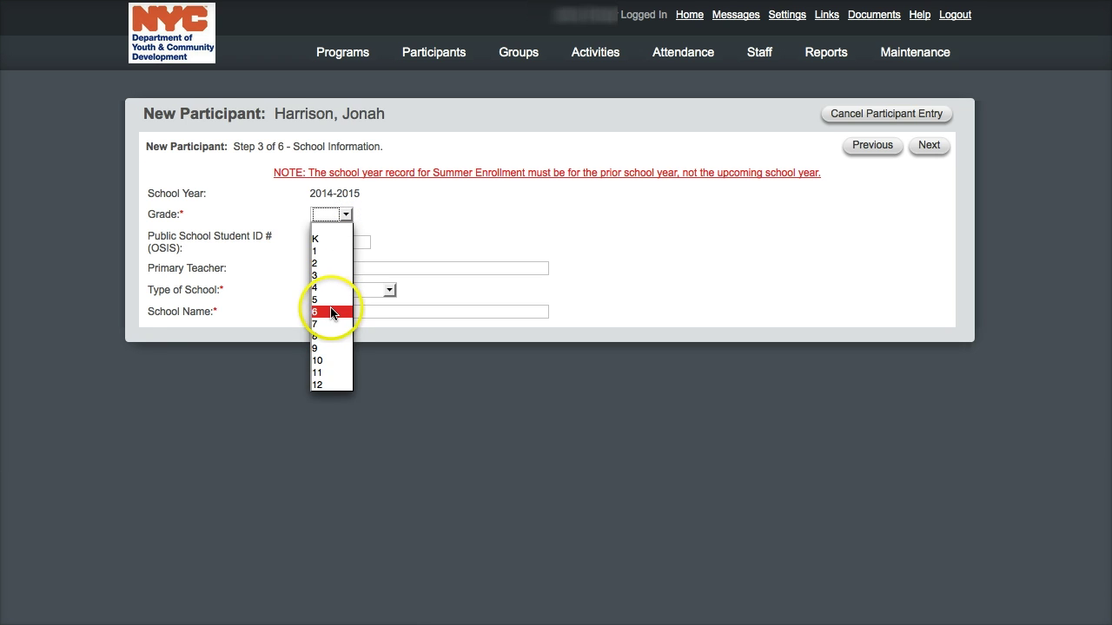
left_click(333, 312)
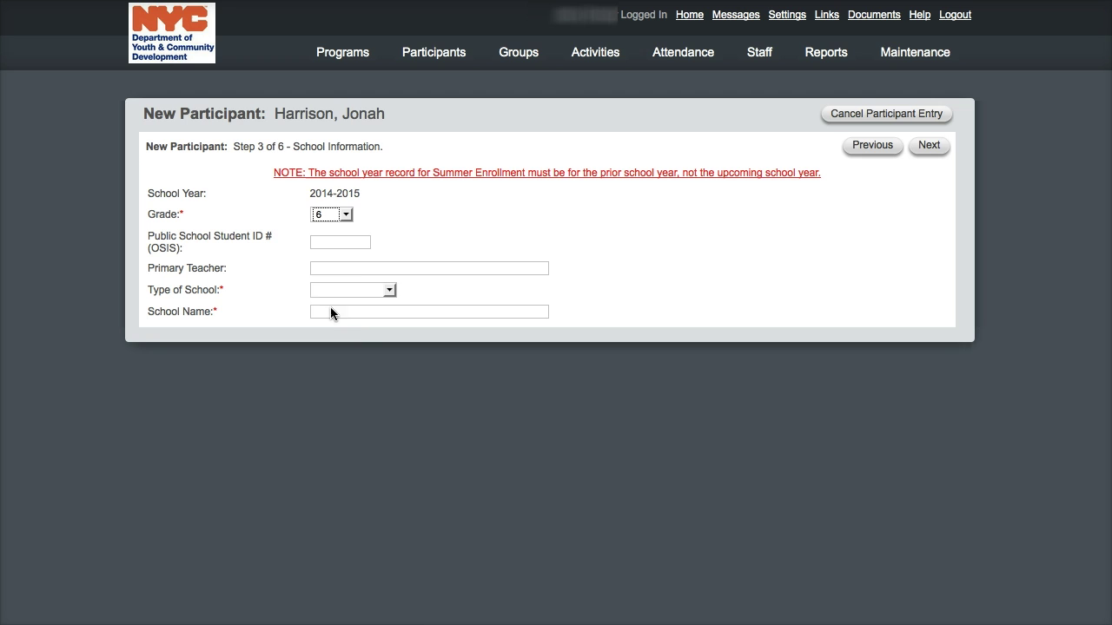
left_click(389, 293)
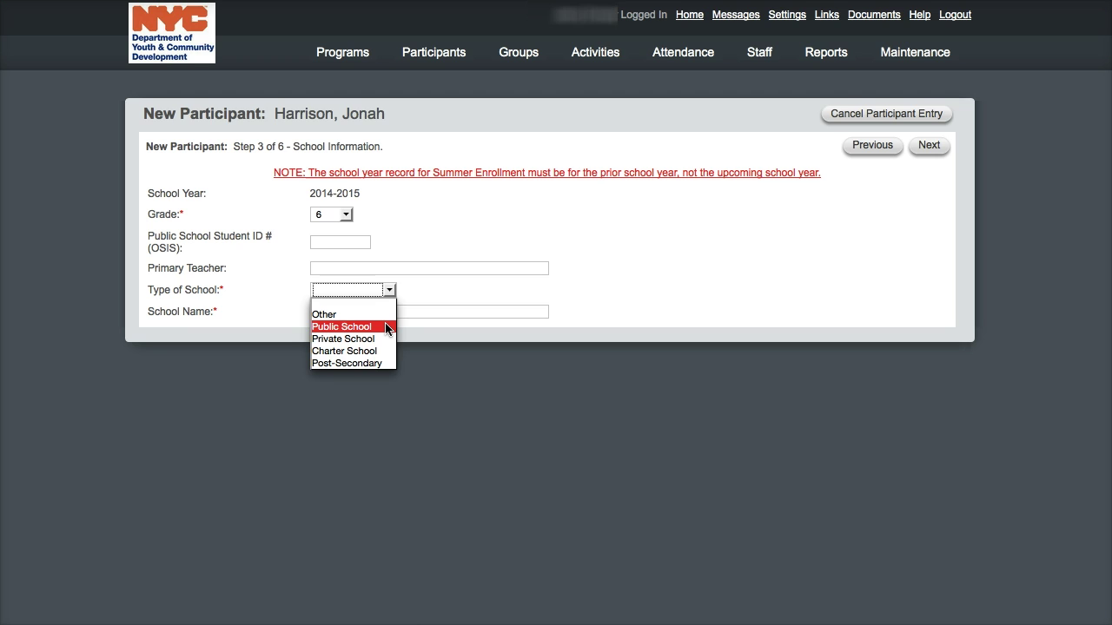
left_click(387, 328)
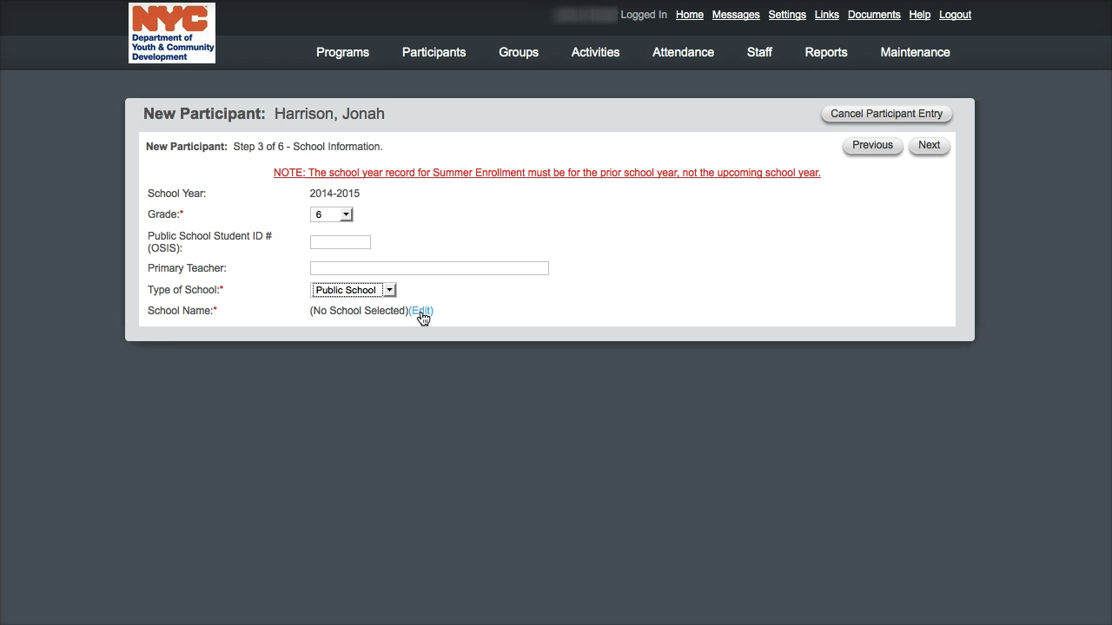
- Search school number 229 and pick IS 229 Dr. Roland N. Patterson School
left_click(421, 313)
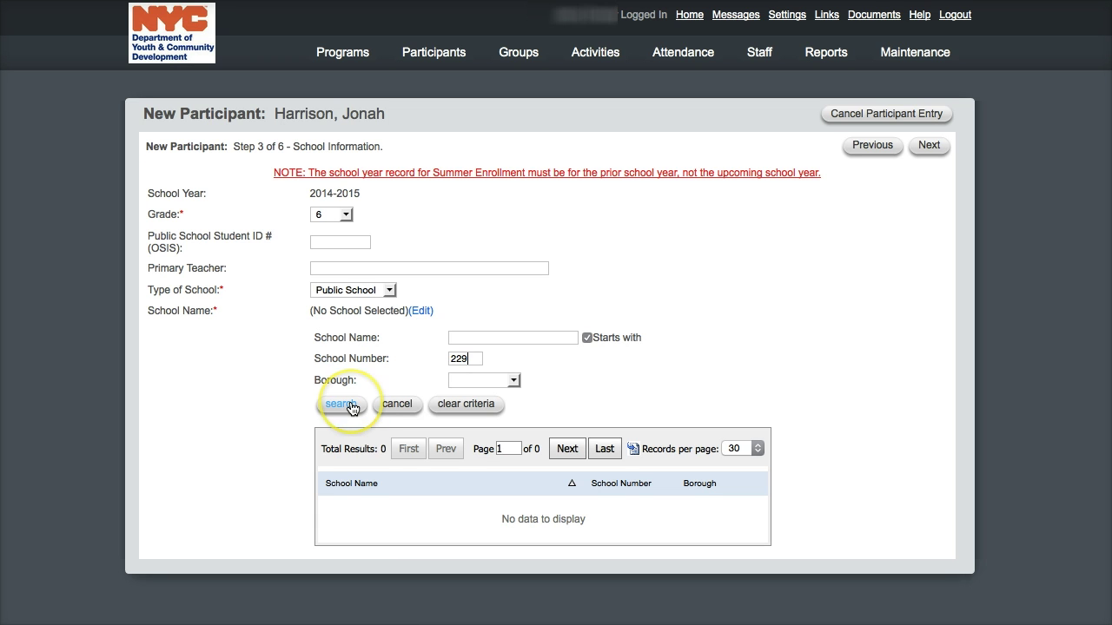
left_click(341, 405)
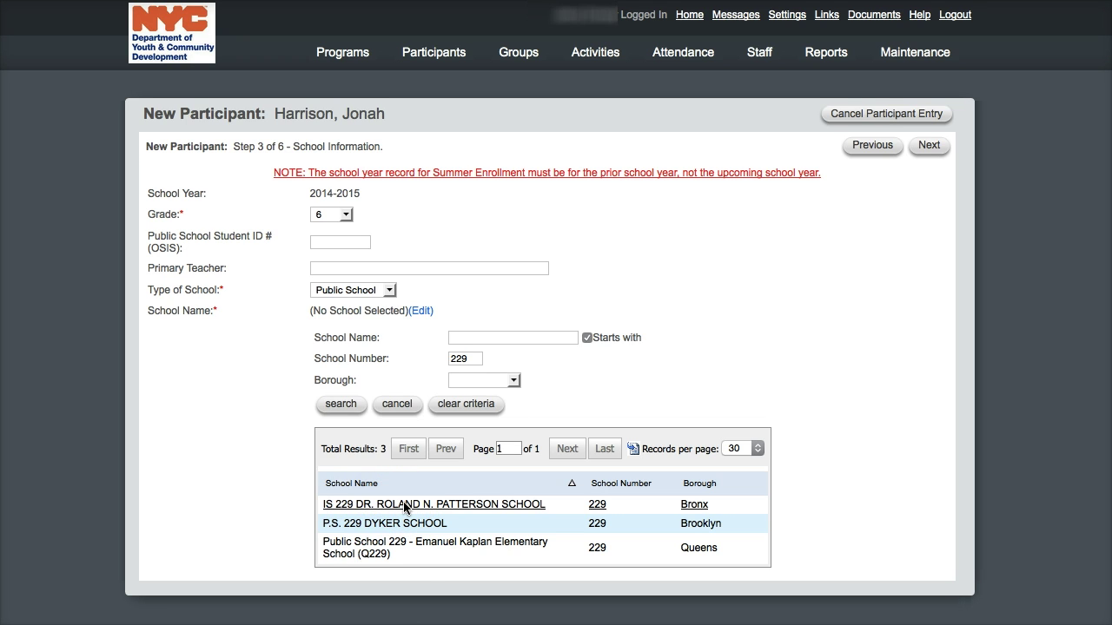
left_click(404, 505)
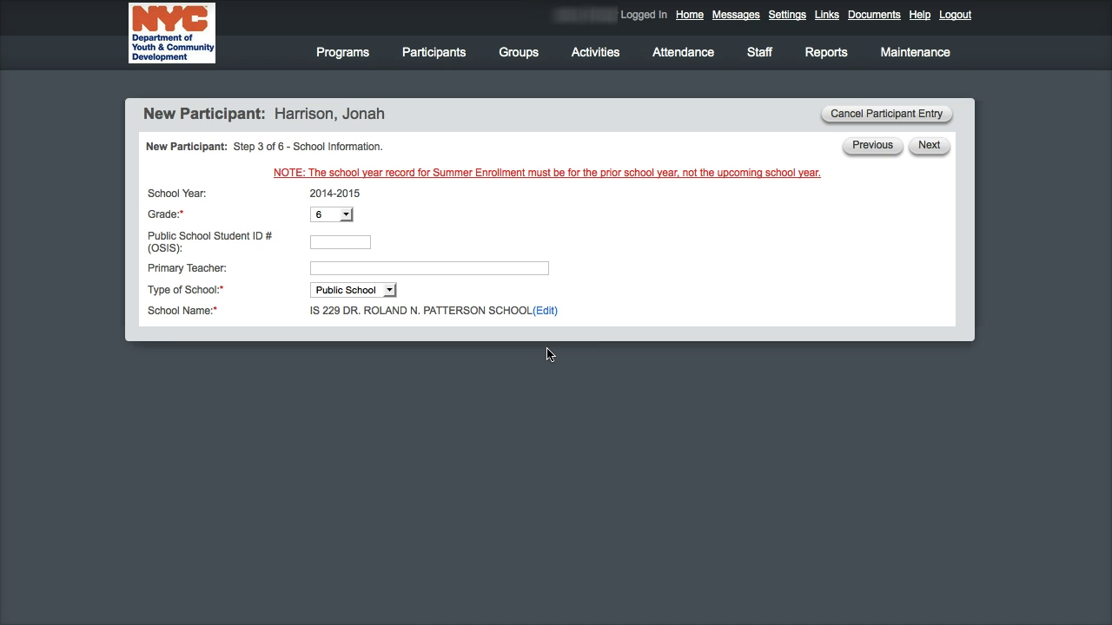
- On the contact step, enter the contact's last and first name and mark them Parent/Guardian Yes
left_click(927, 147)
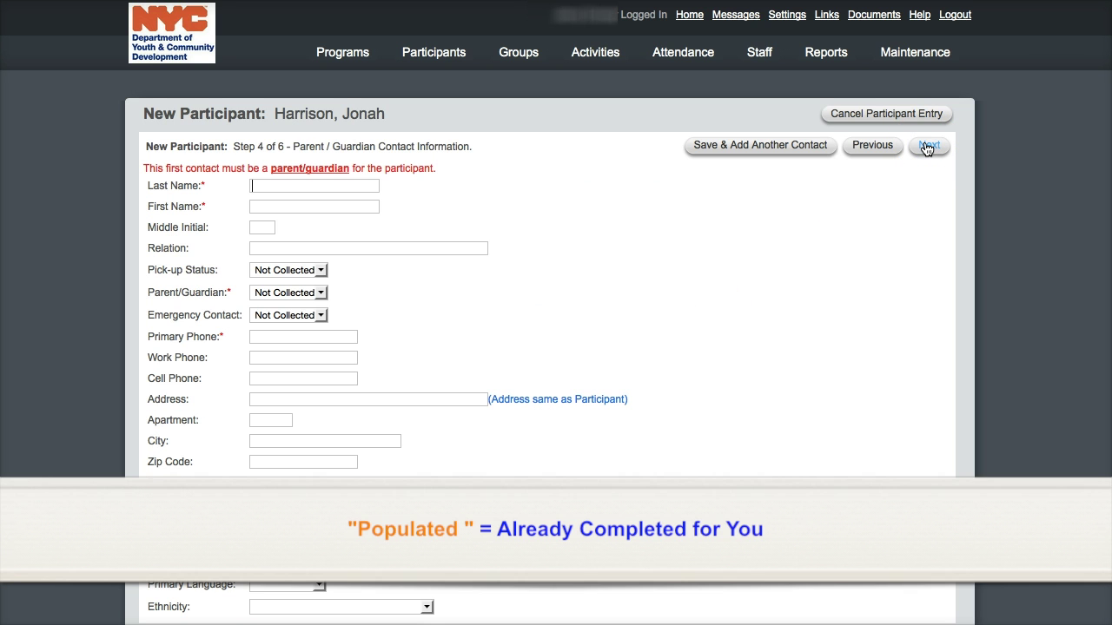
left_click(316, 188)
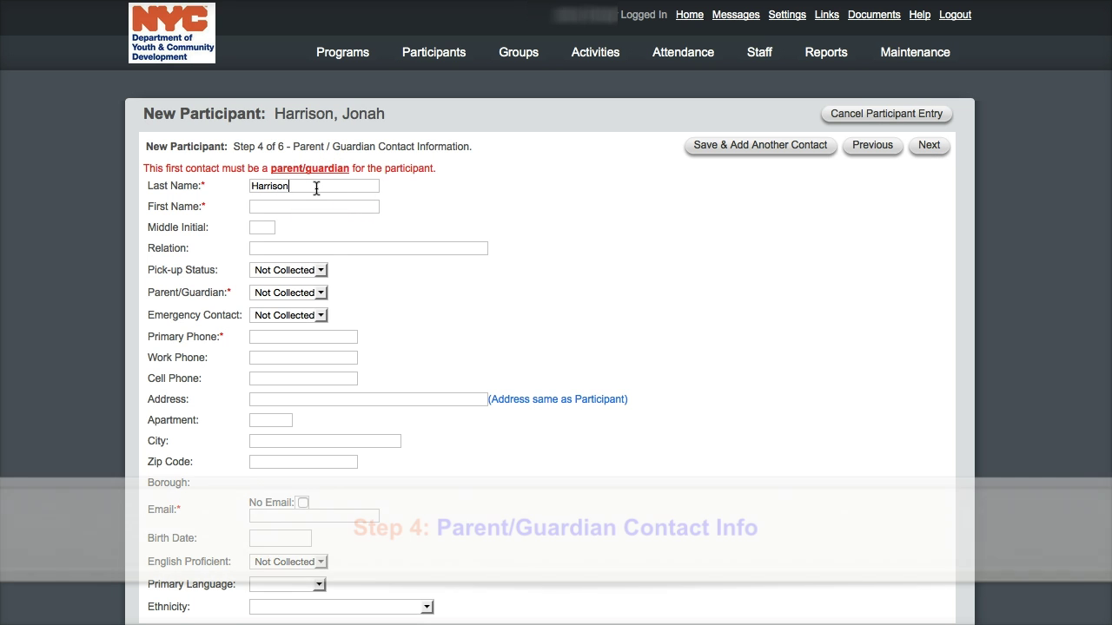
key("Tab")
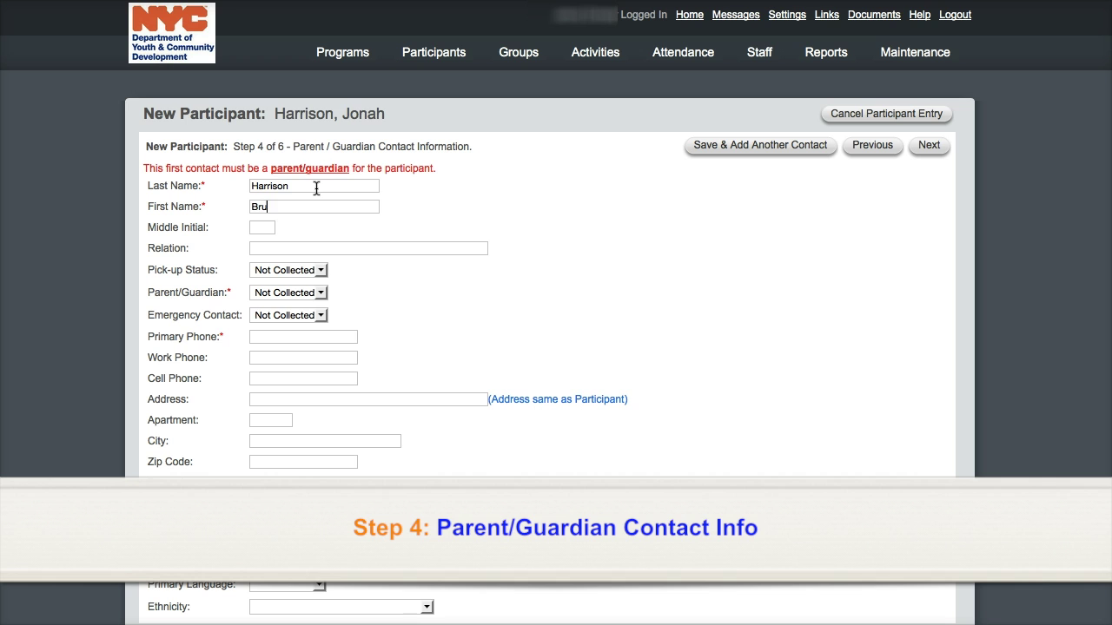
left_click(288, 292)
left_click(281, 321)
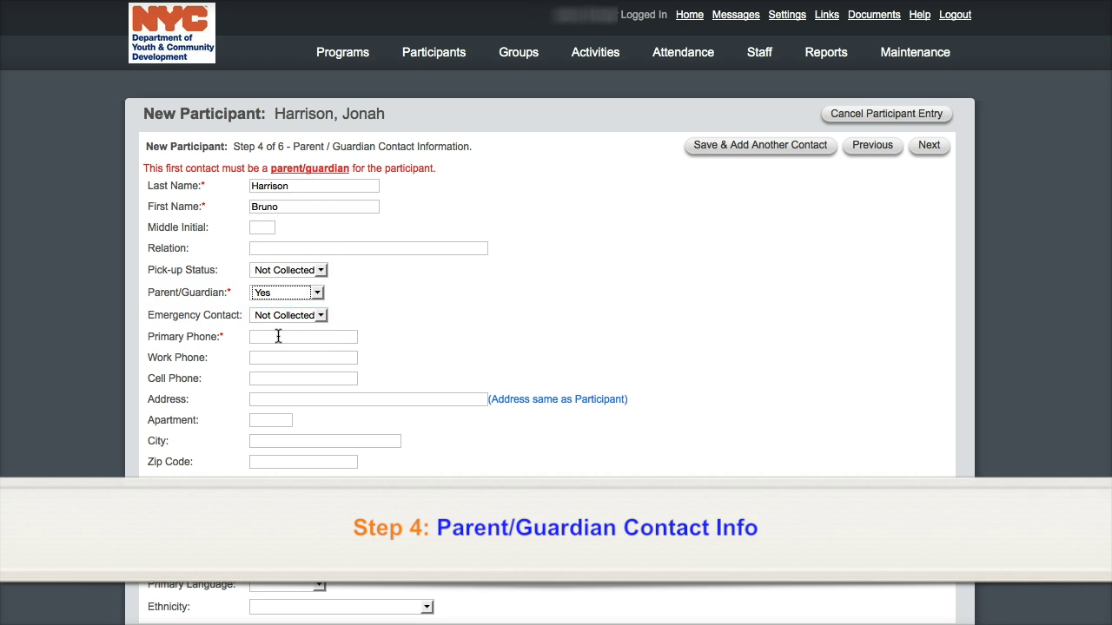
- Reuse the participant's address, enter the contact's primary phone, and continue to Health Information
left_click(511, 401)
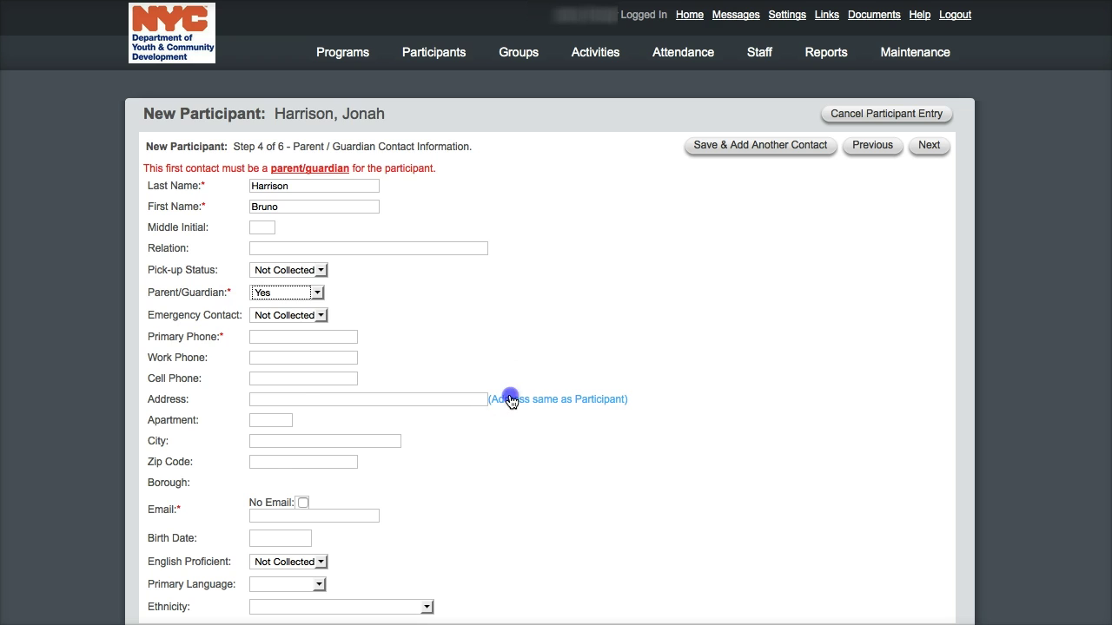
left_click(311, 340)
type("71")
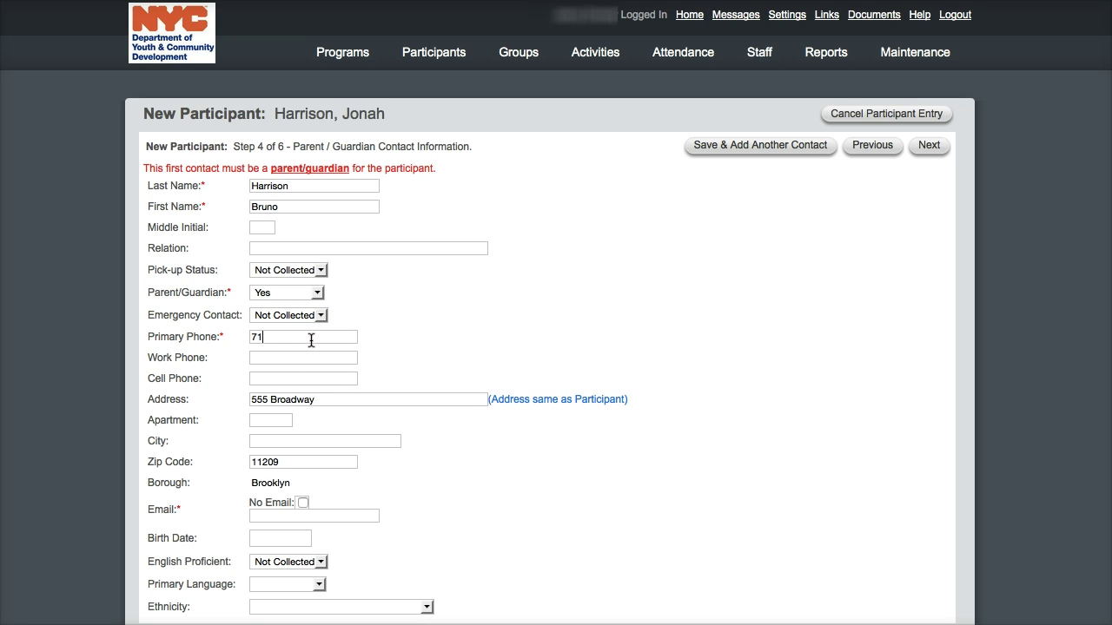
type("8-555-5555")
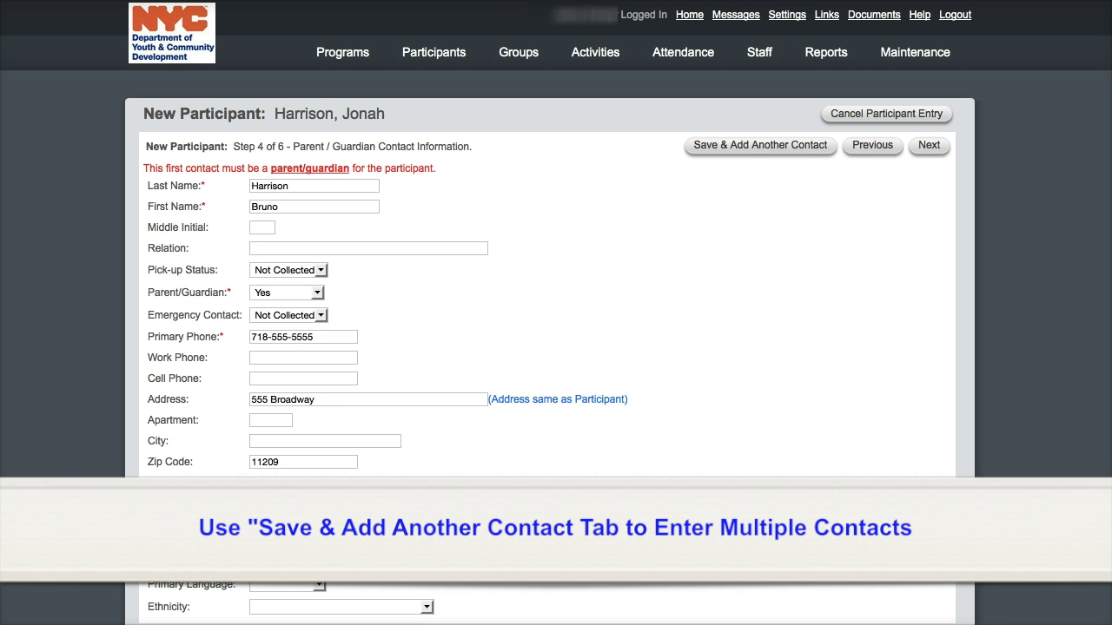
left_click(930, 149)
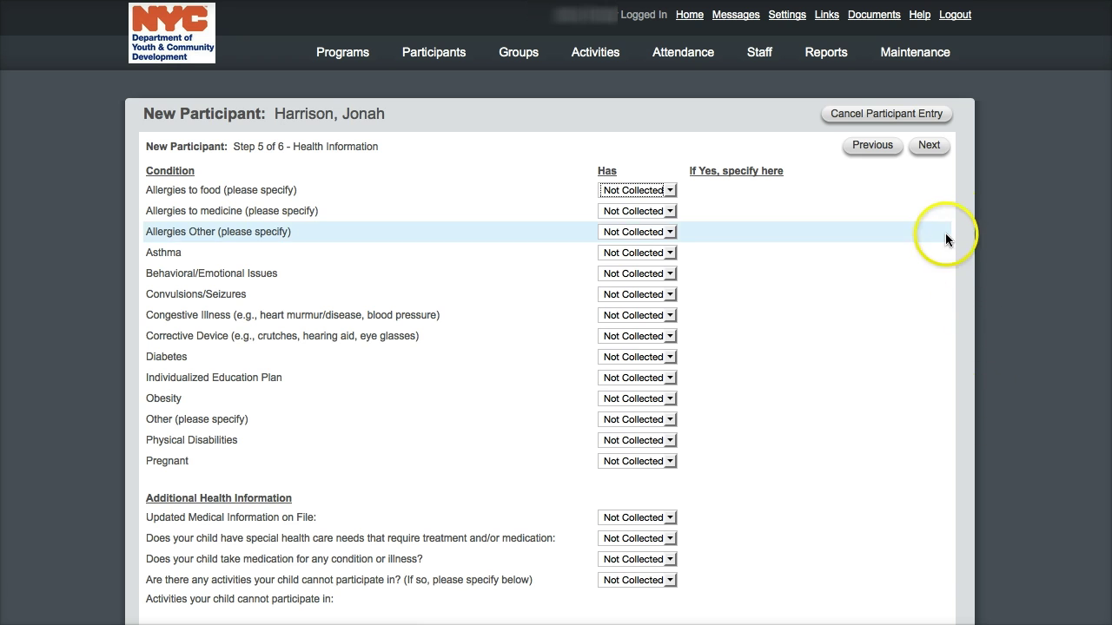
- Leave Health Information as Not Collected and proceed to step 6 Consents
left_click(930, 148)
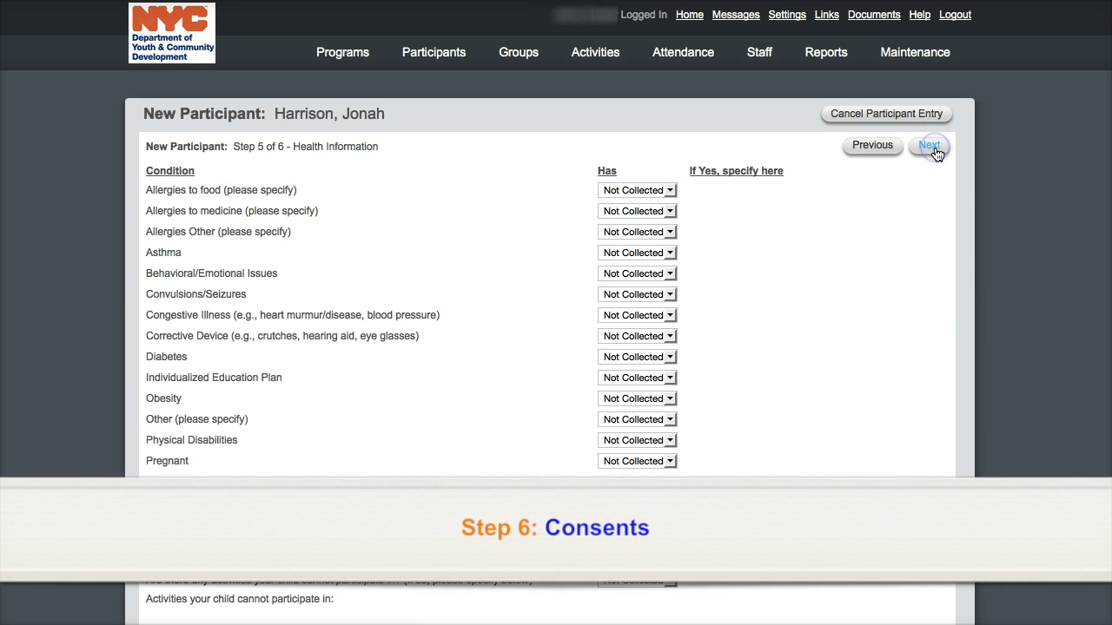
left_click(753, 173)
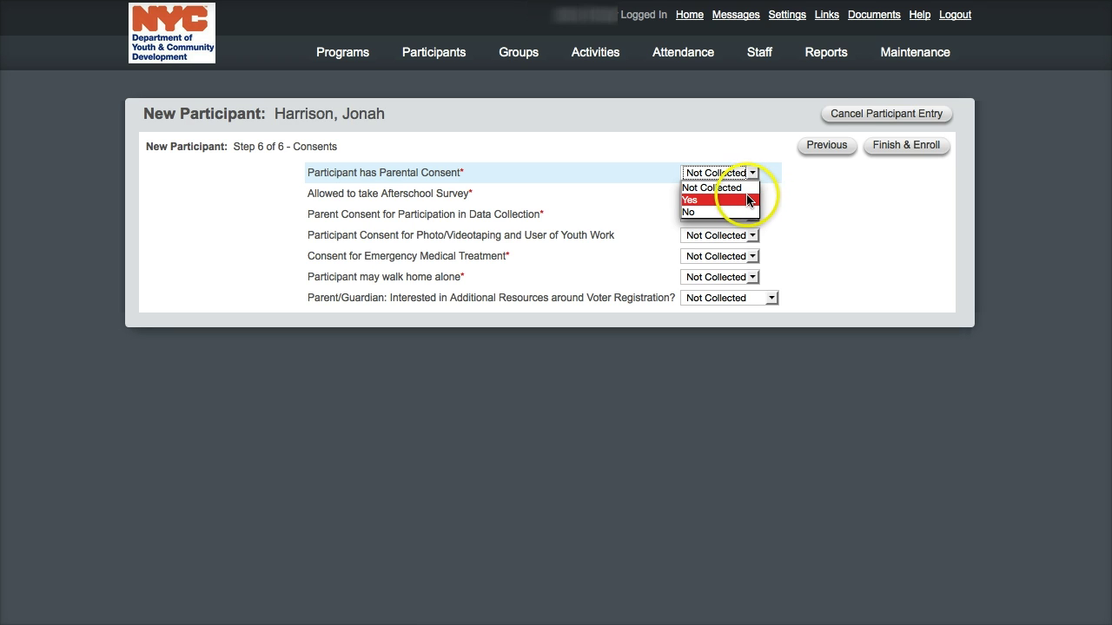
- Answer Yes for parental, data collection, walk-home-alone and emergency medical treatment consents
left_click(747, 200)
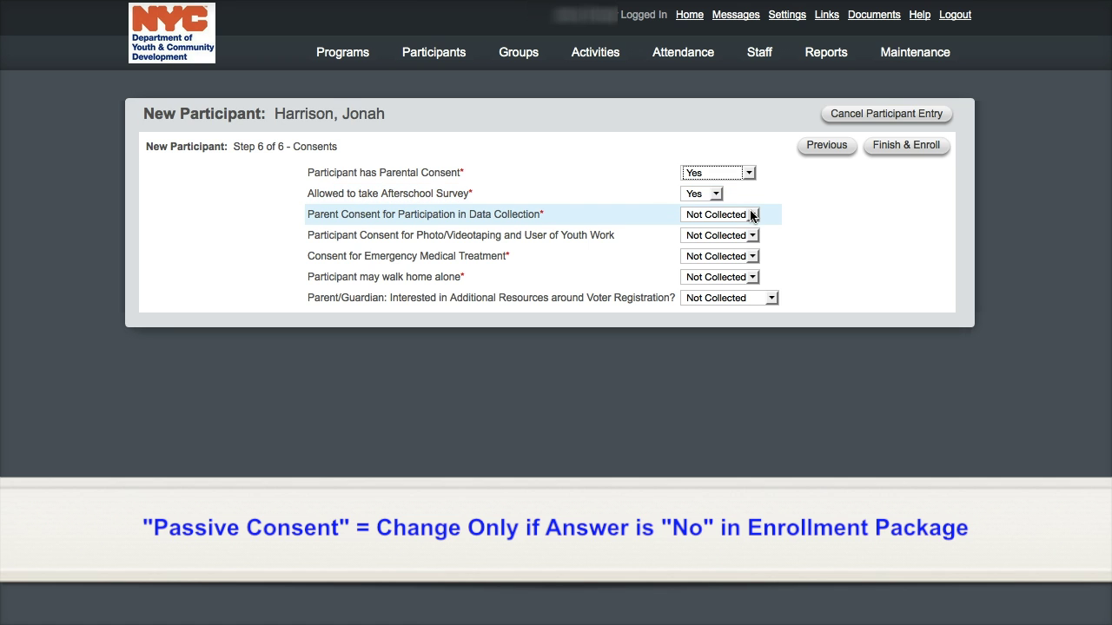
left_click(752, 216)
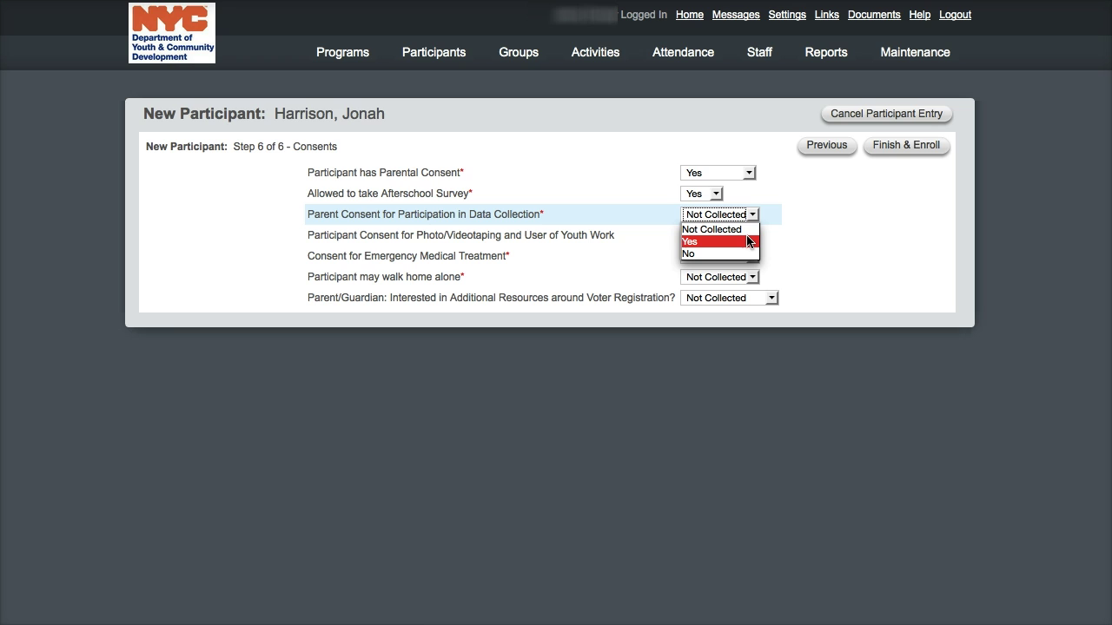
left_click(748, 242)
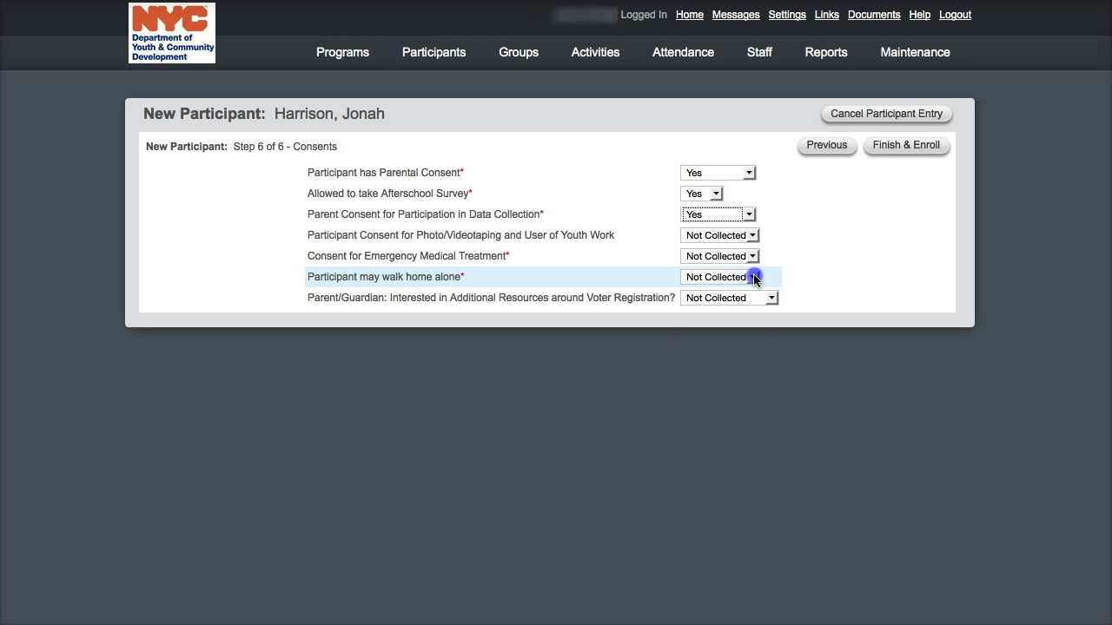
left_click(752, 277)
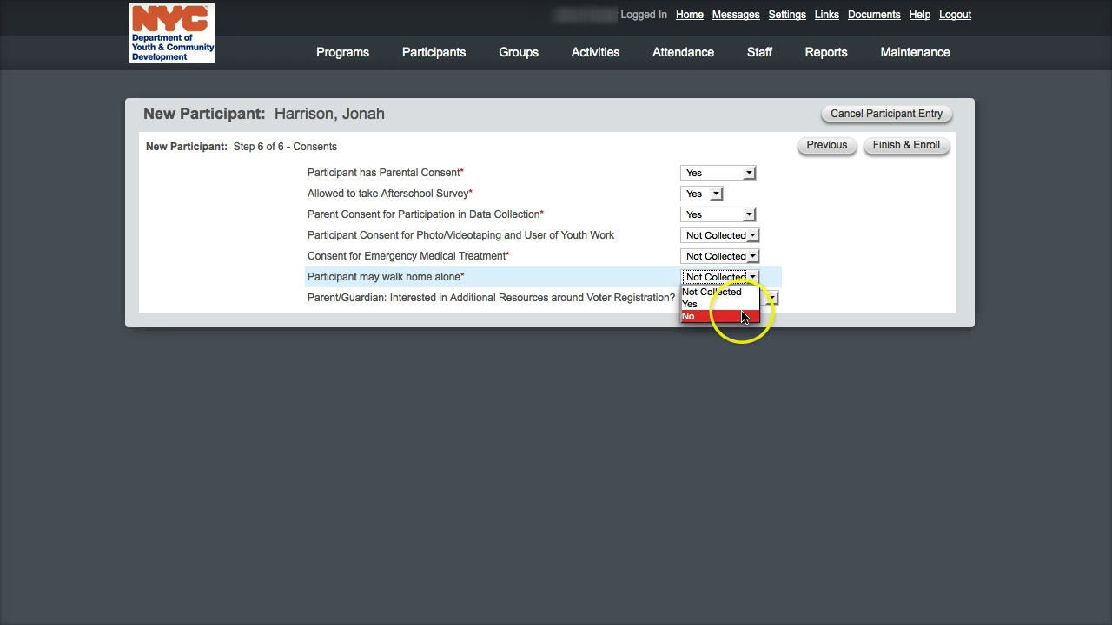
left_click(742, 304)
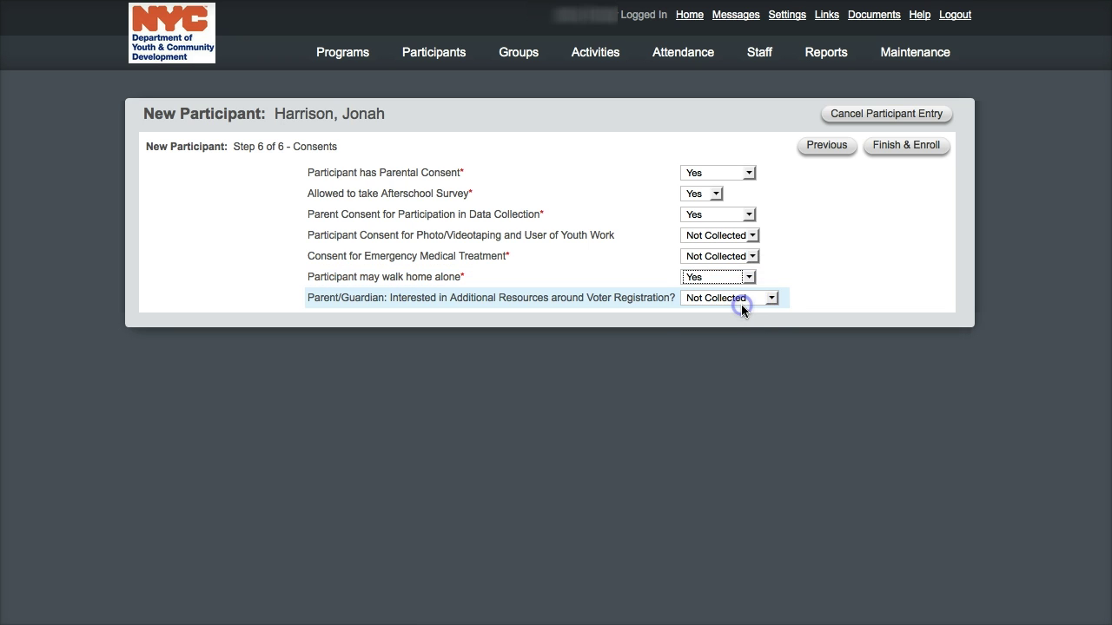
left_click(753, 256)
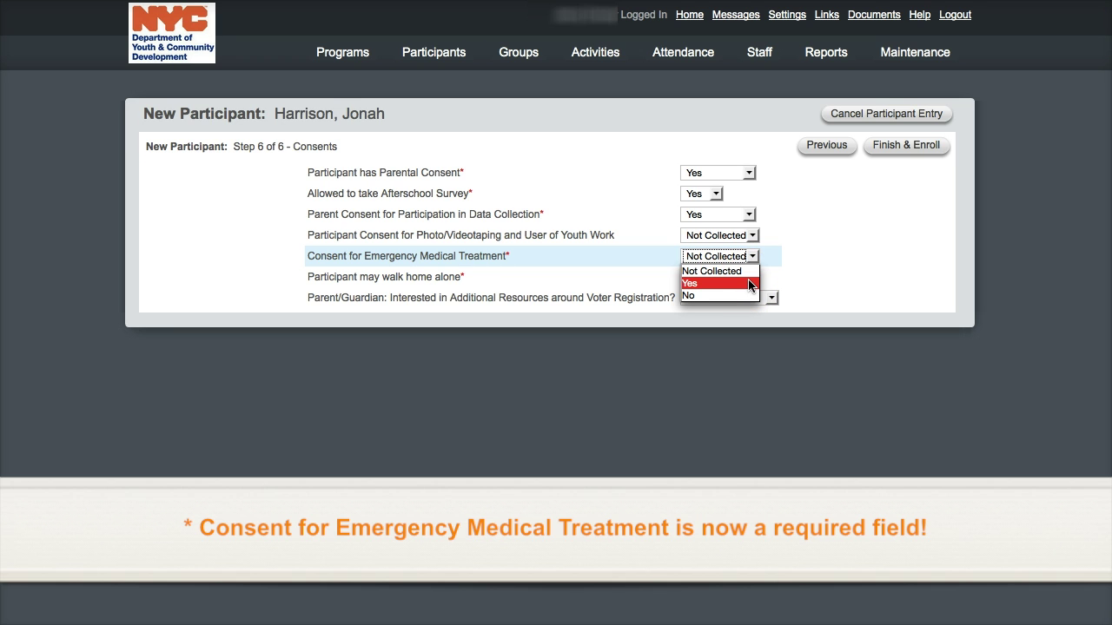
left_click(752, 284)
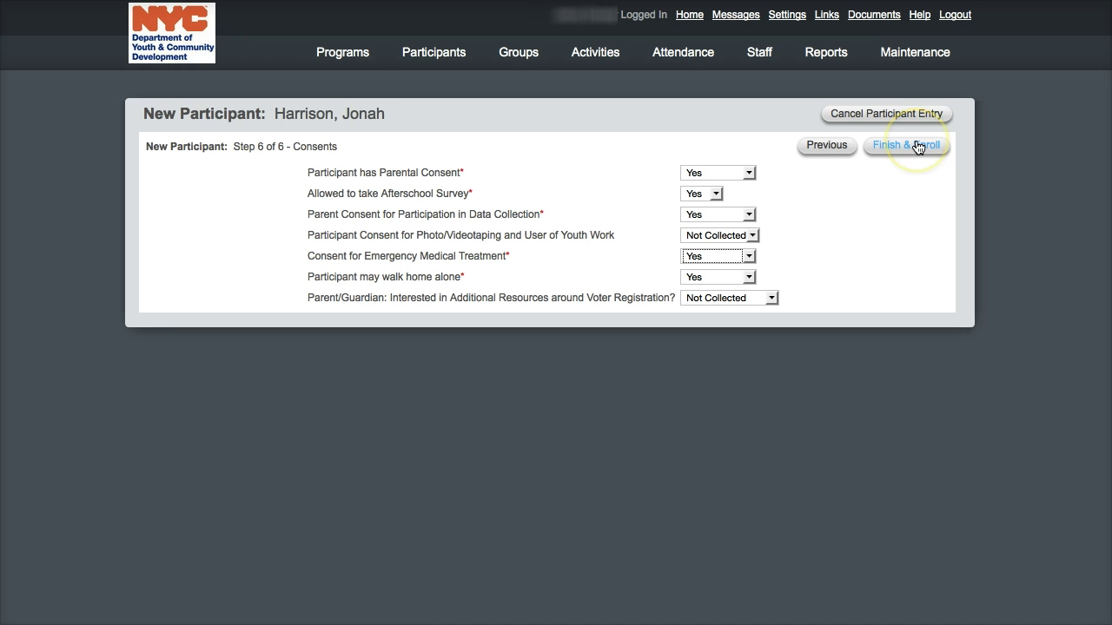
- Finish & Enroll the participant and highlight the title on the new profile page
left_click(917, 148)
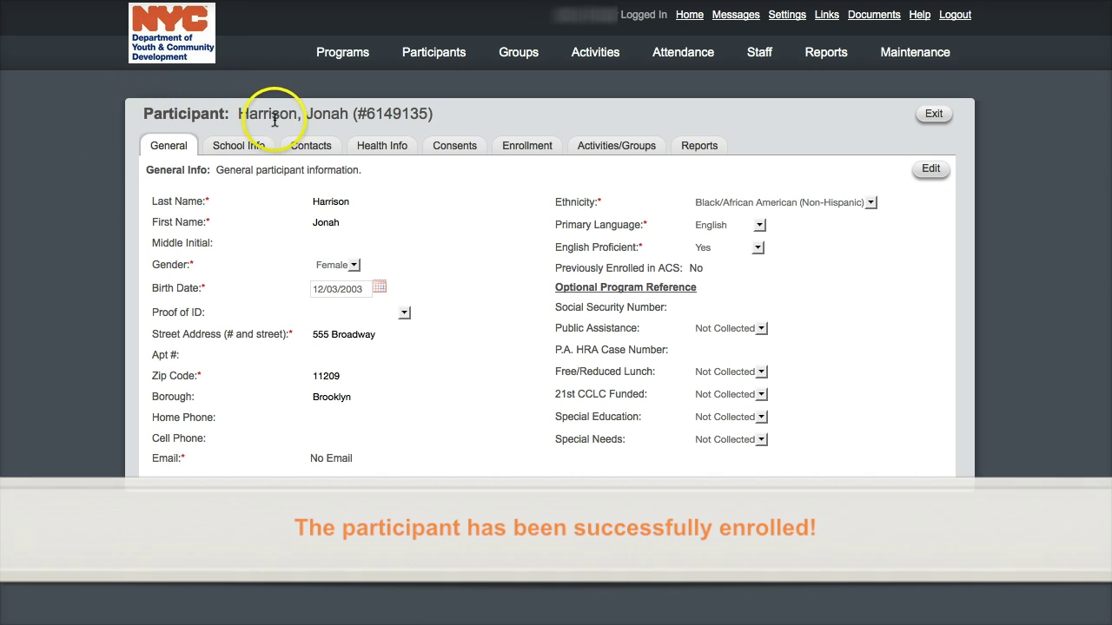
left_click_drag(448, 114, 139, 112)
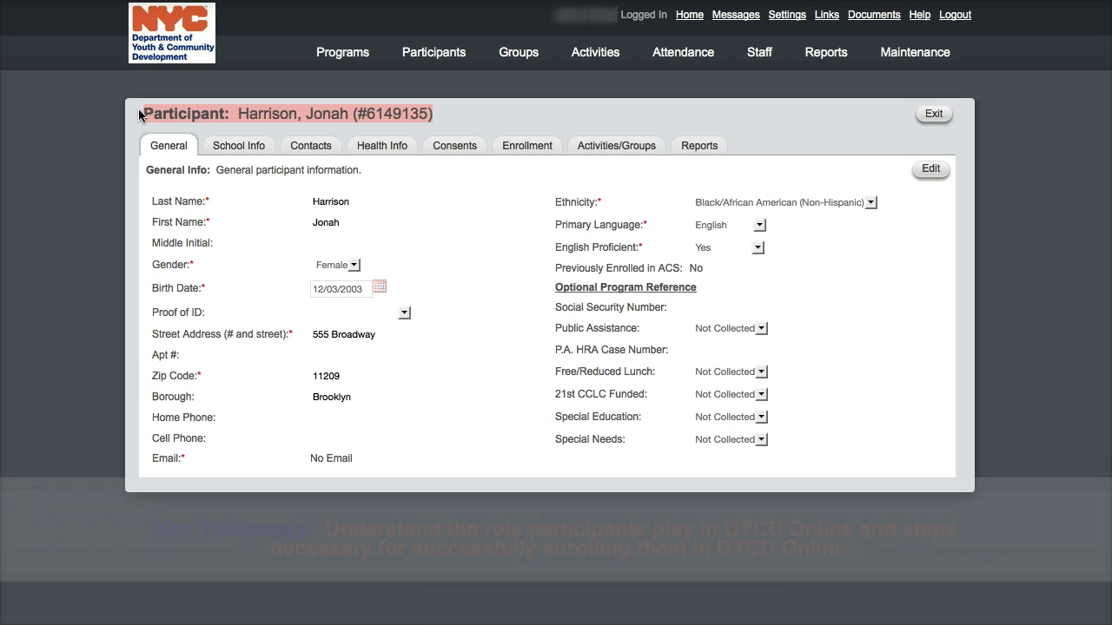